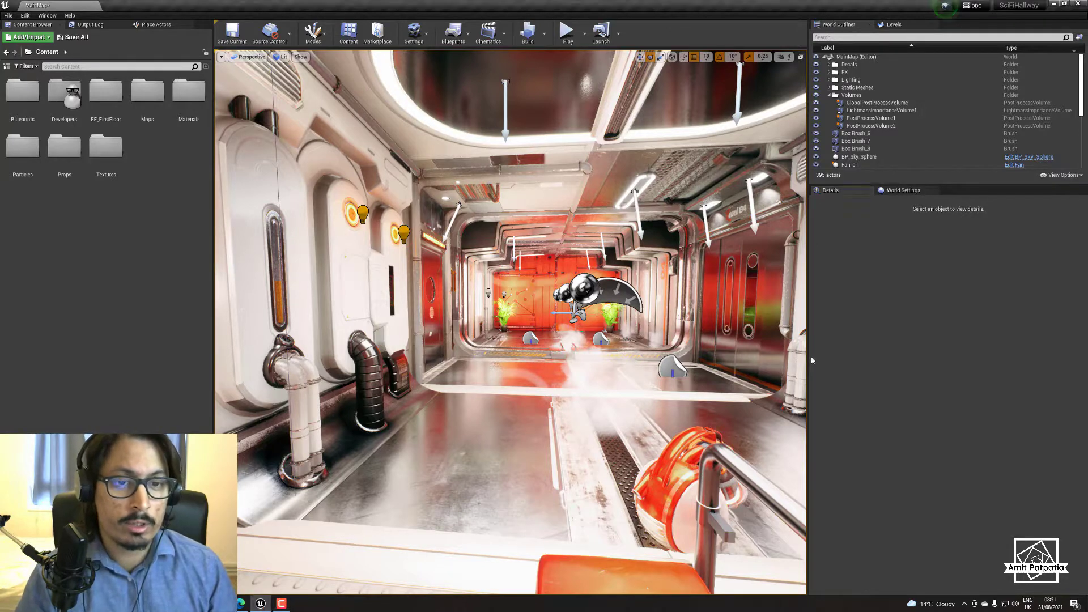
# - Widen the level viewport and collapse the Volumes folder in the World Outliner
pyautogui.moveTo(808, 357); pyautogui.dragTo(893, 359)
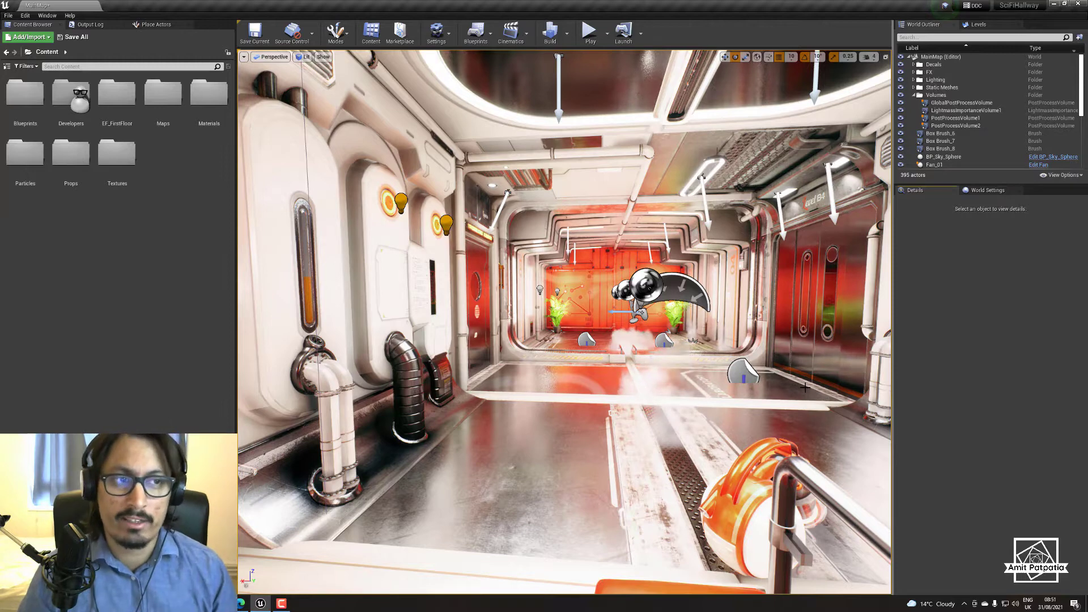
pyautogui.click(914, 95)
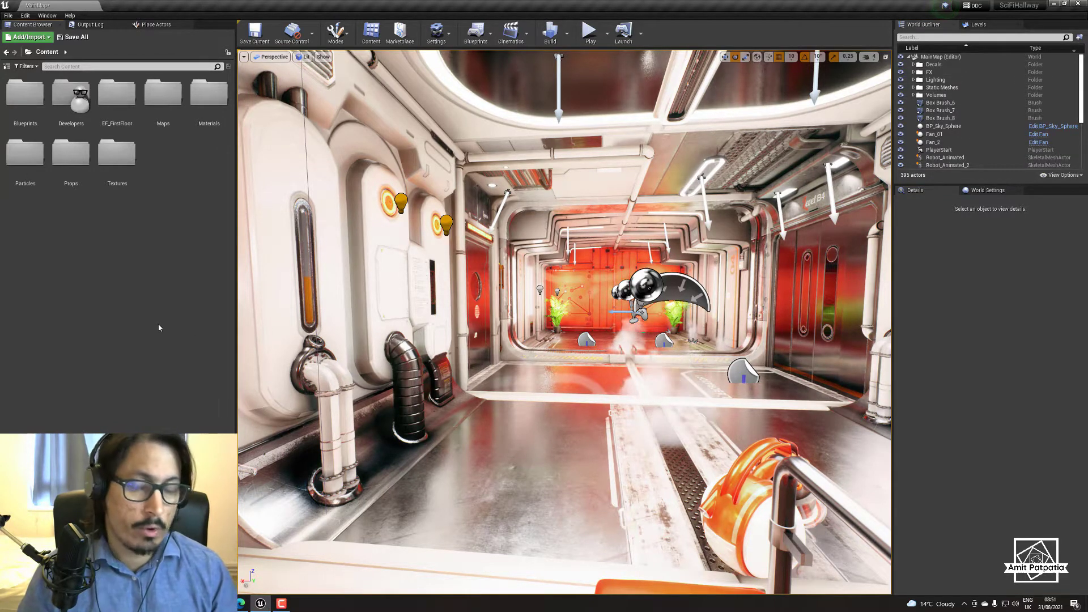
# - Select the hallway's SkyLight and try DaylightAmbientCubemap, daylight and SunsetAmbientCubemap in turn as its cubemap
pyautogui.moveTo(512, 351); pyautogui.dragTo(687, 285, button='right')
pyautogui.click(687, 284)
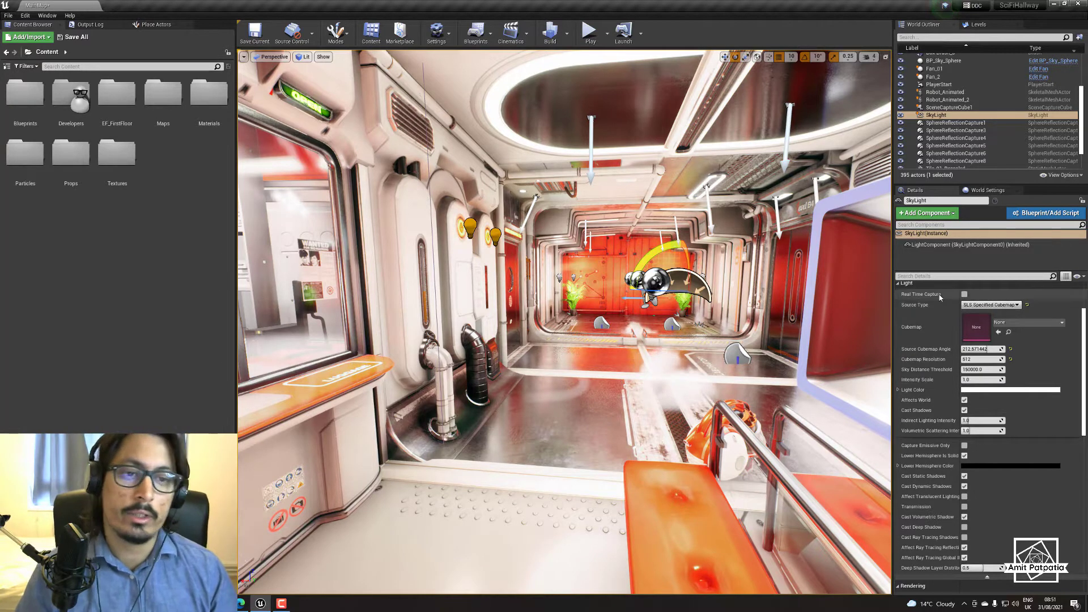
pyautogui.click(1056, 321)
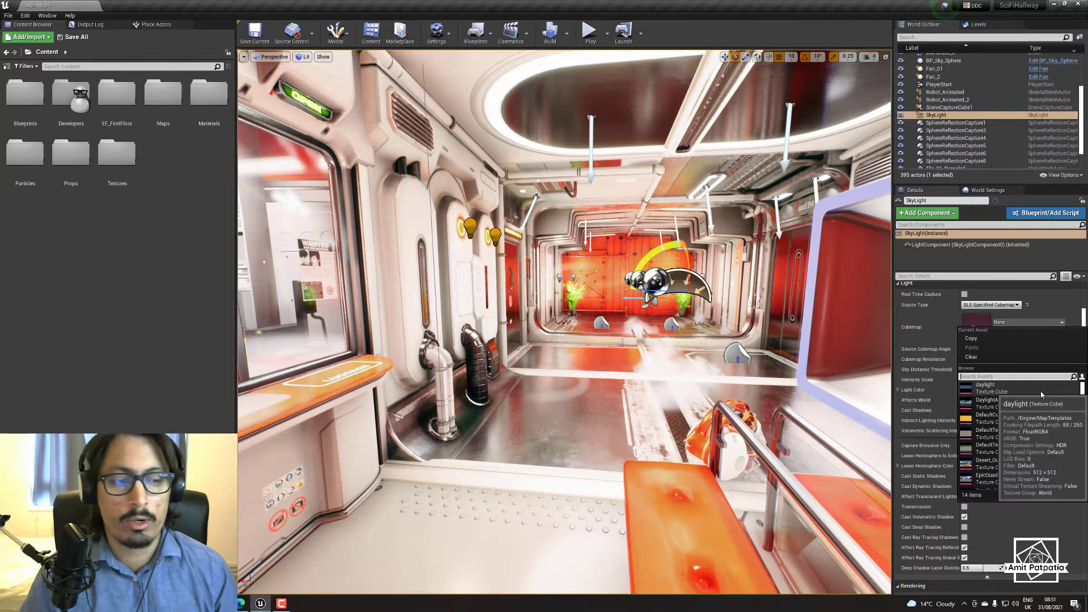
pyautogui.click(1007, 401)
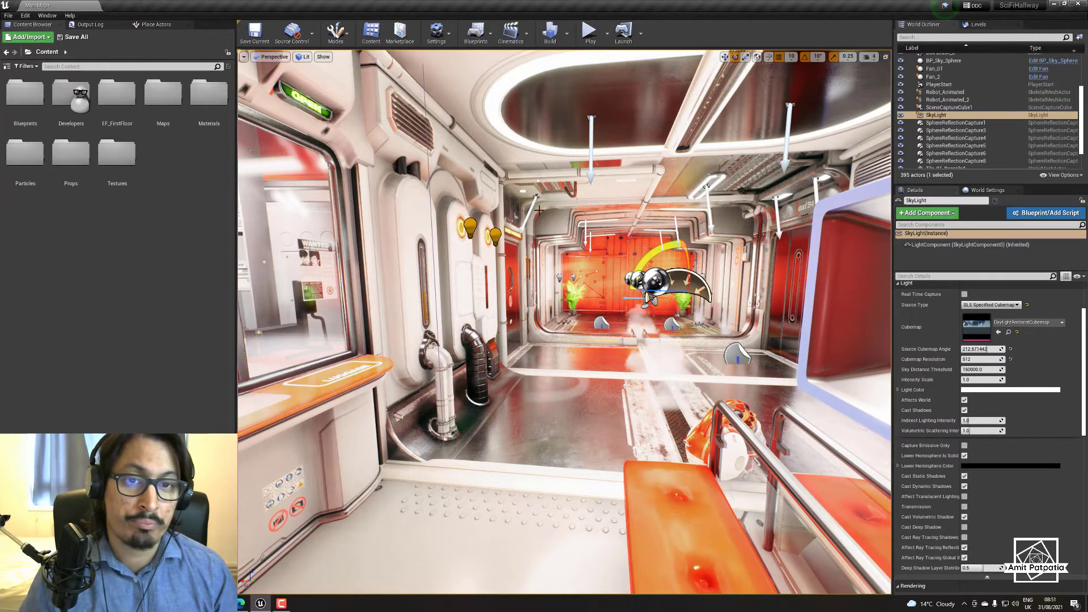
pyautogui.click(1029, 323)
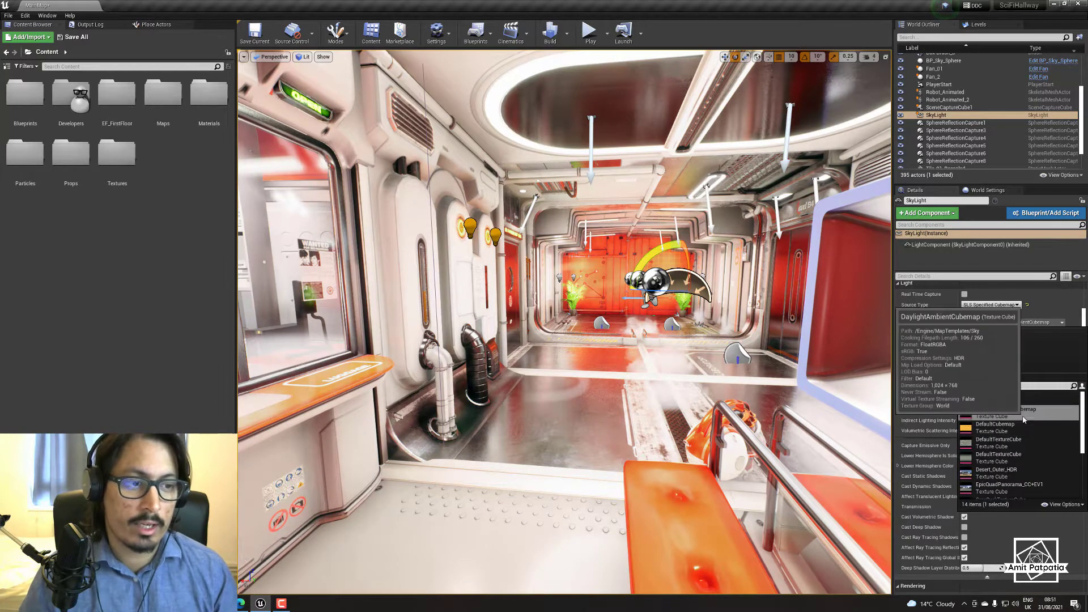
pyautogui.click(996, 396)
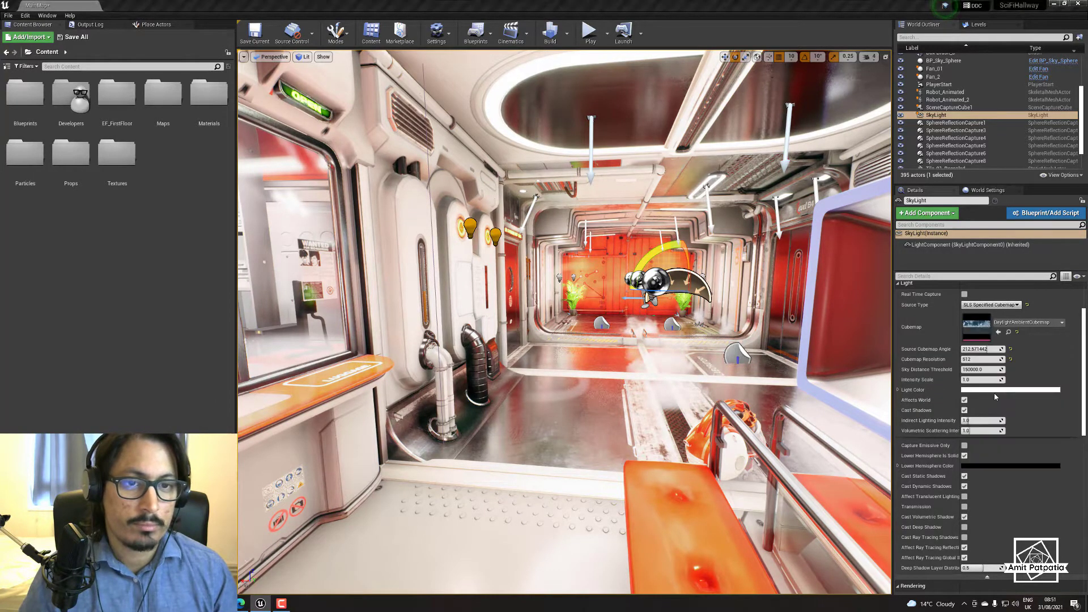
pyautogui.click(1018, 326)
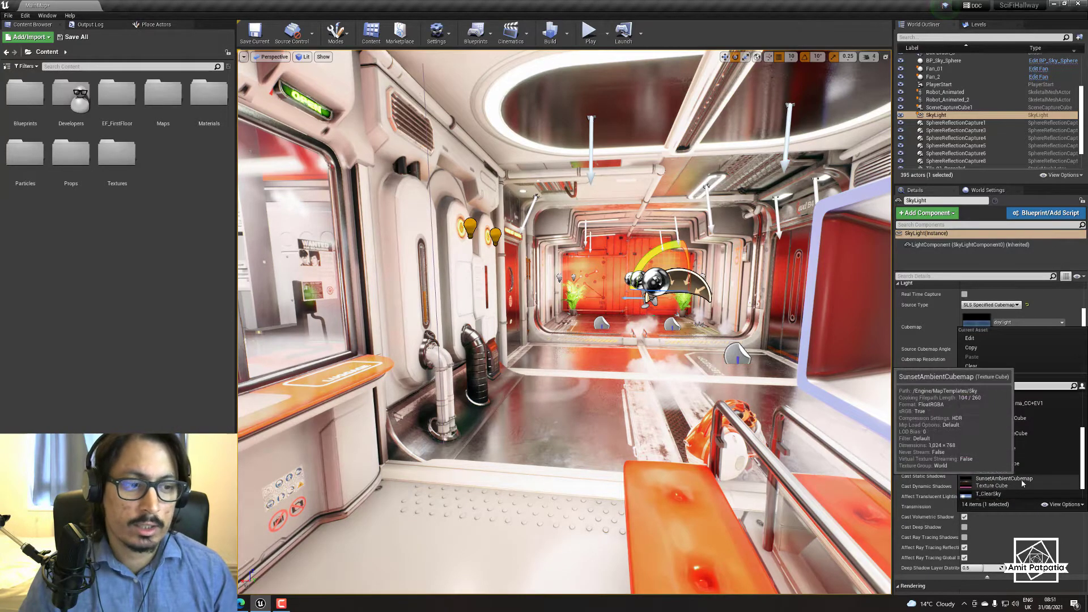
pyautogui.click(1022, 483)
# - Check the hallway's lighting around the SkyLight, and try T_ClearSky as its cubemap
pyautogui.press('f')
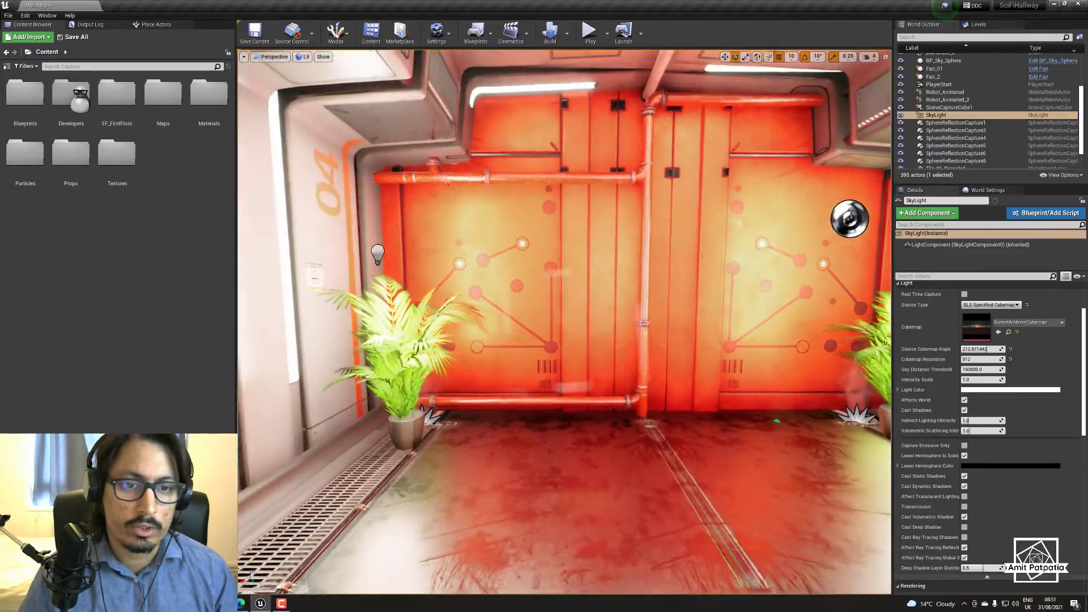
pyautogui.press('s')
pyautogui.press('w')
pyautogui.moveTo(564, 322); pyautogui.dragTo(490, 323, button='right')
pyautogui.press('s')
pyautogui.press('w')
pyautogui.press('s')
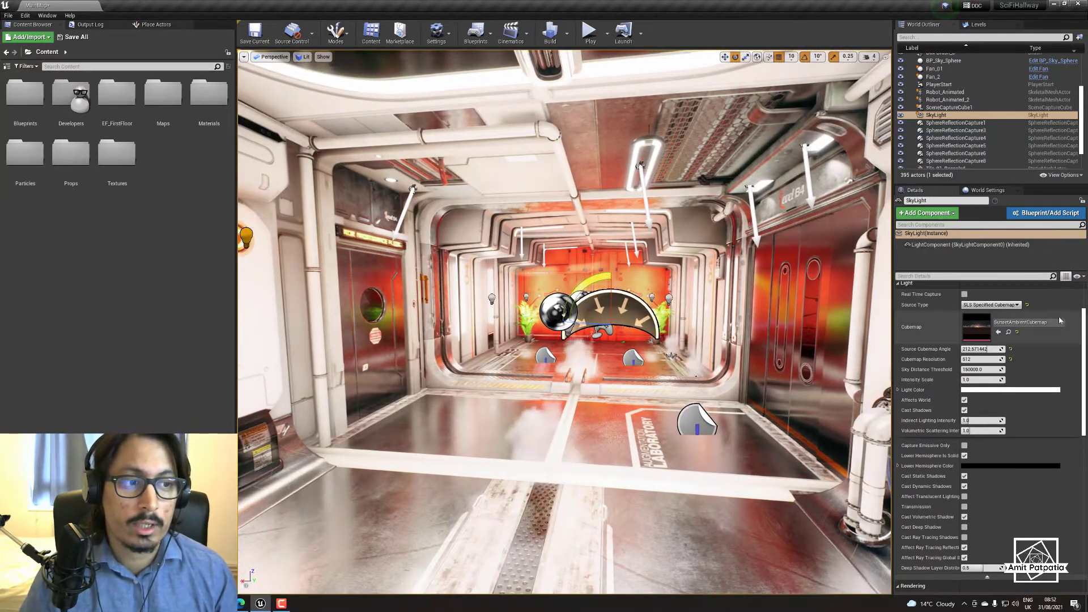
pyautogui.click(1060, 321)
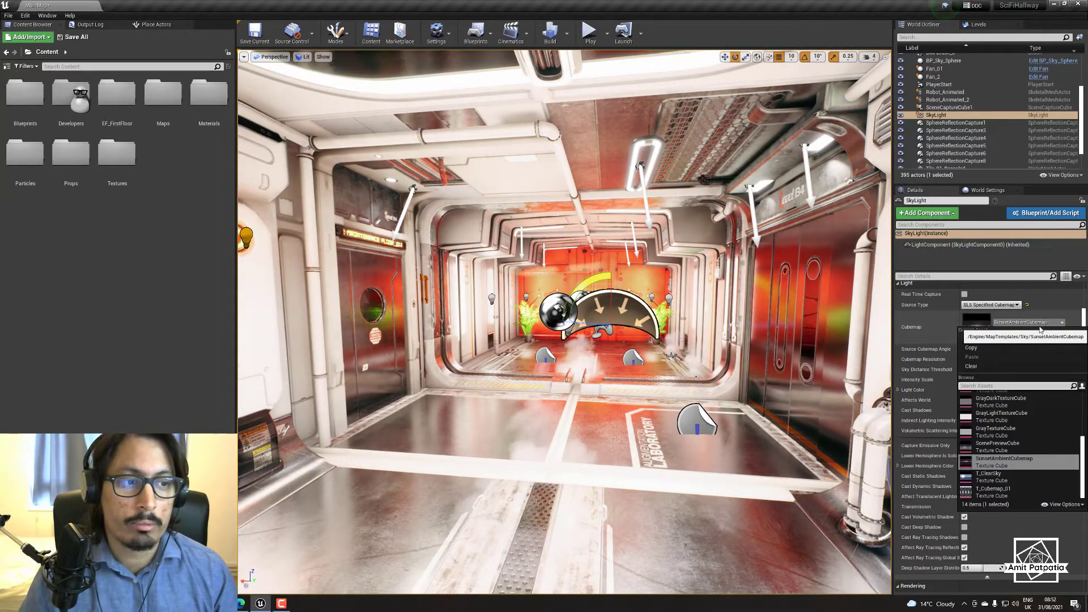
pyautogui.click(1033, 480)
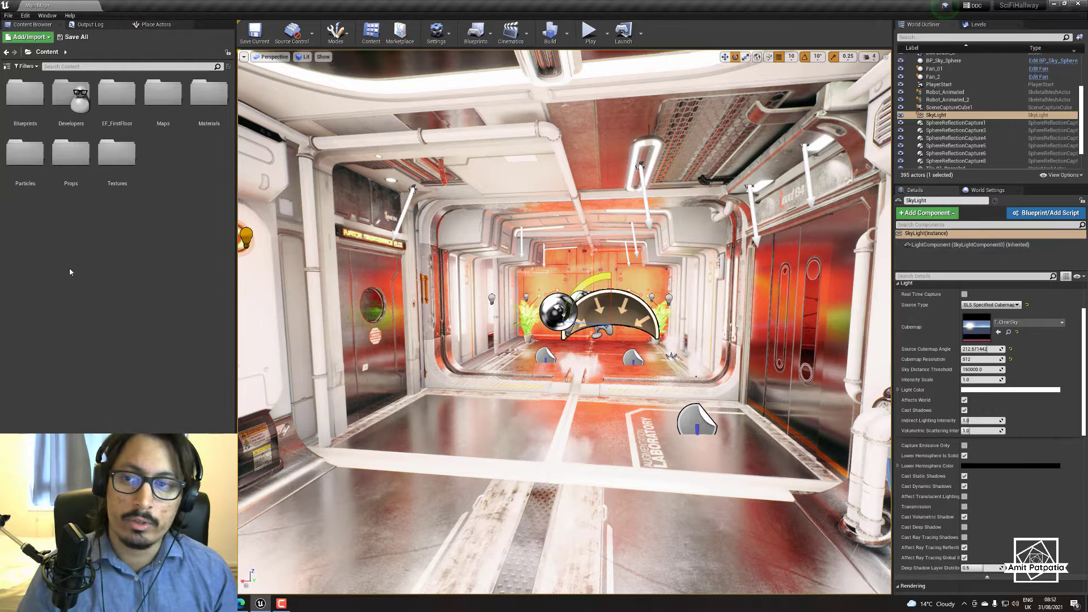
# - Create a Cube Render Target asset named Cube_RenderTarget in the Content folder
pyautogui.rightClick(89, 252)
pyautogui.moveTo(113, 385)
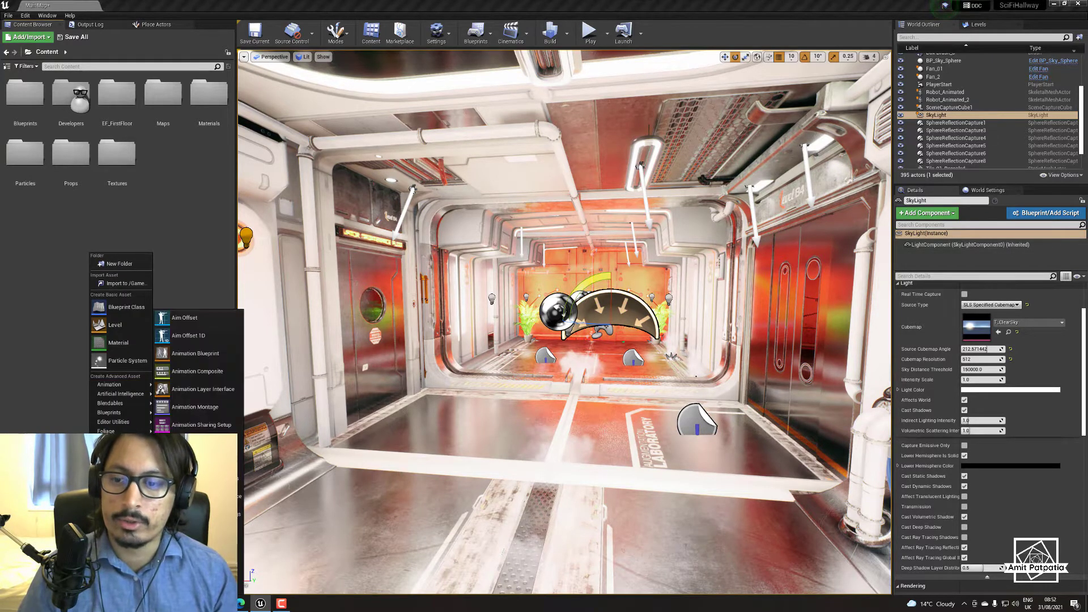
pyautogui.moveTo(119, 451)
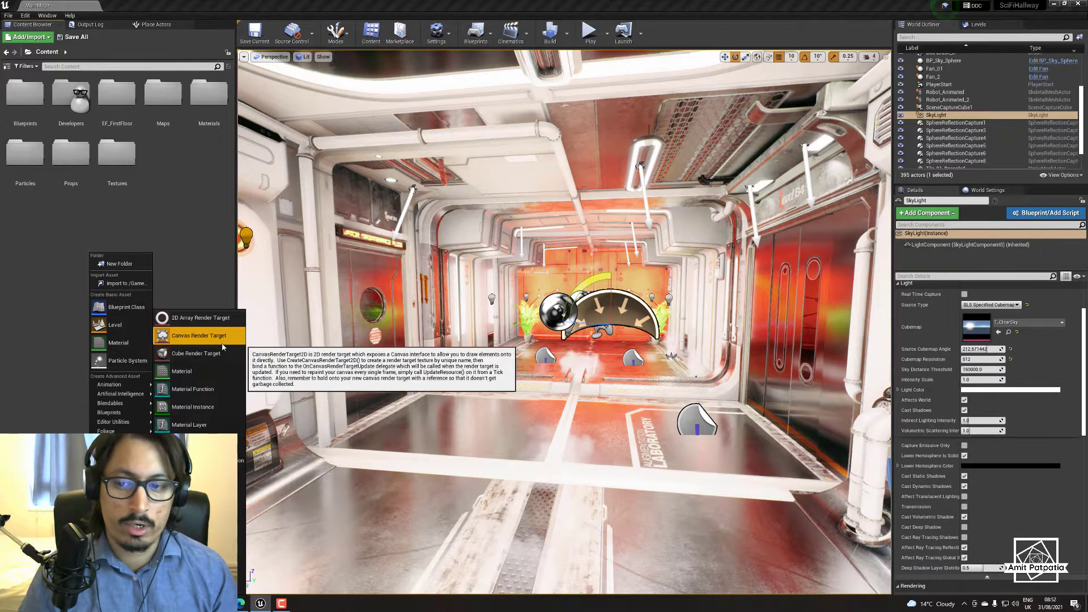
pyautogui.click(185, 354)
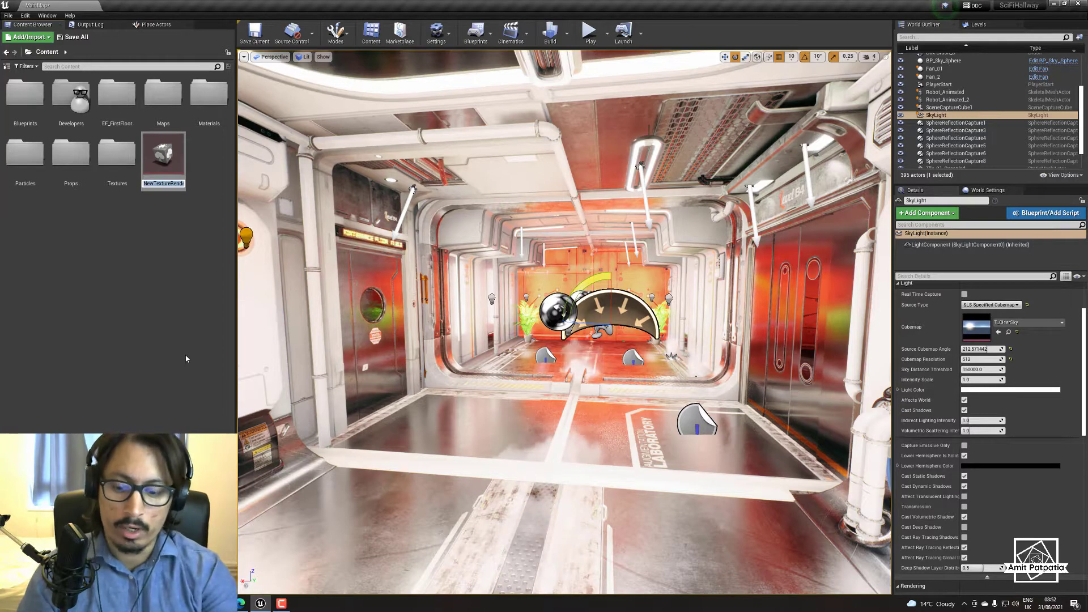
pyautogui.write('Cube_Ren')
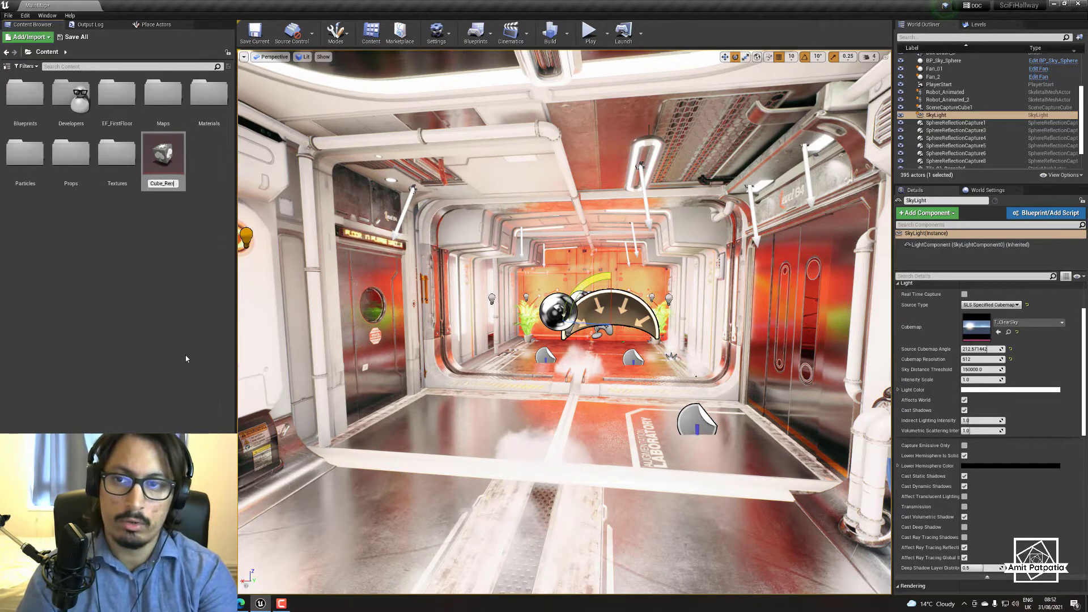
pyautogui.write('derTarget')
pyautogui.press('Return')
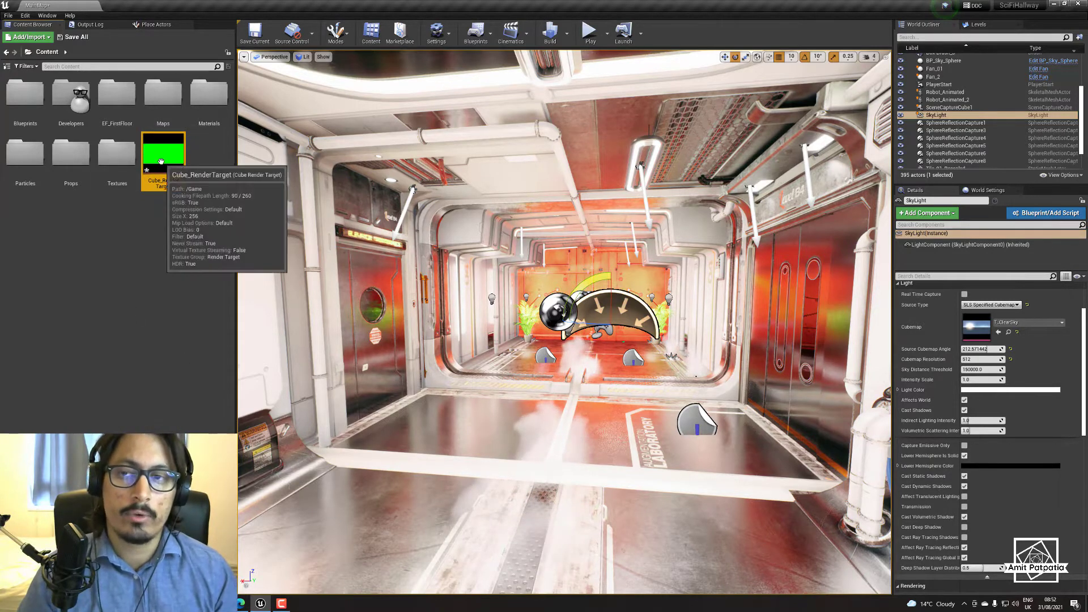
# - Try to assign the Cube_RenderTarget asset as the SkyLight's cubemap
pyautogui.moveTo(163, 156); pyautogui.dragTo(979, 327)
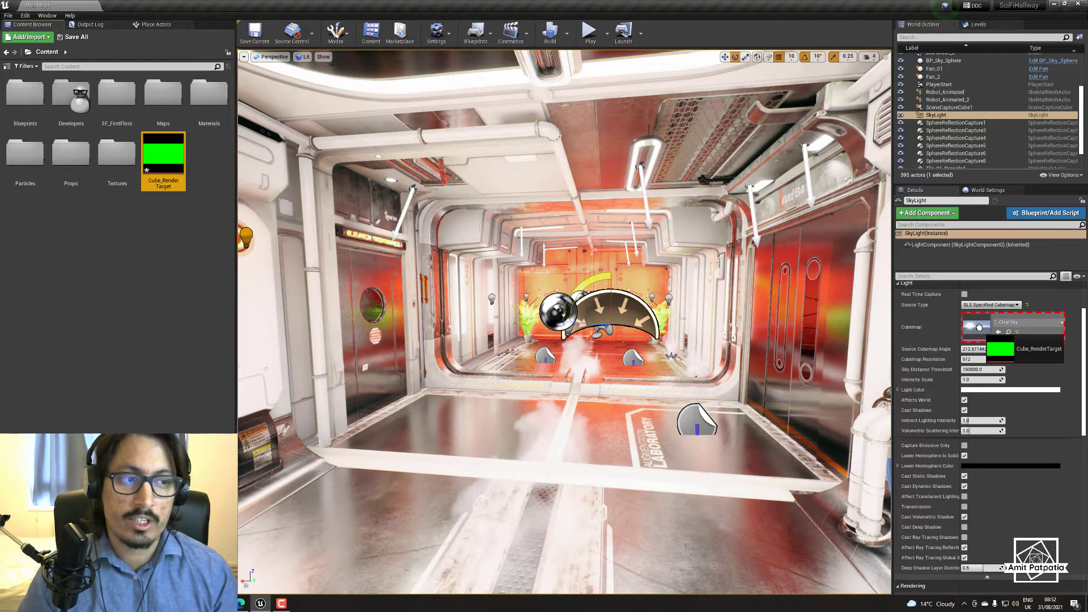
pyautogui.moveTo(979, 327); pyautogui.dragTo(162, 188)
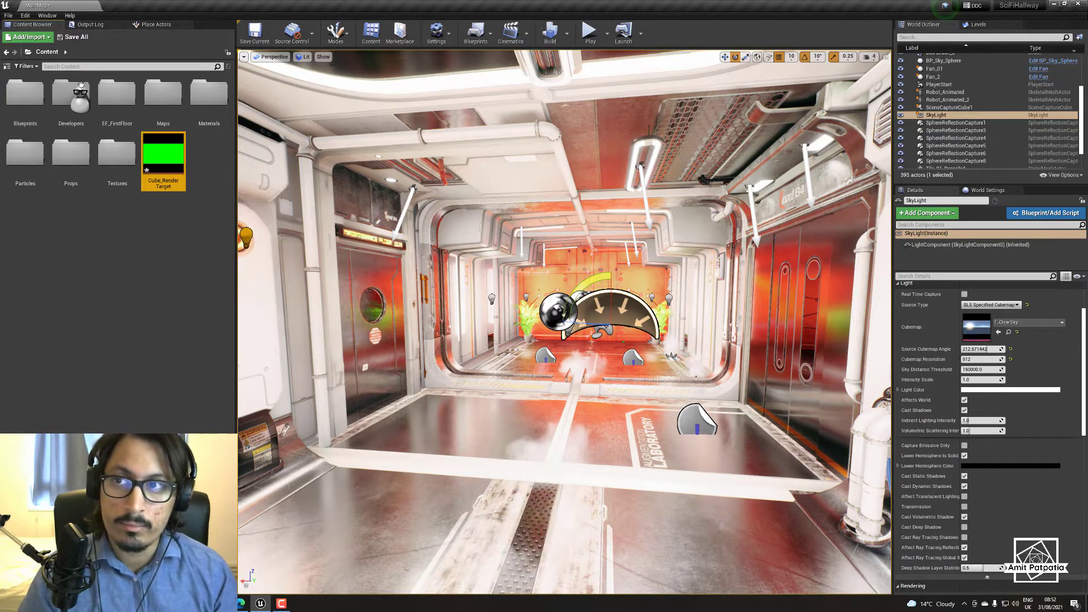
# - Search the placeable actors for "scene" and place a Scene Capture Cube in the middle of the hallway
pyautogui.click(159, 25)
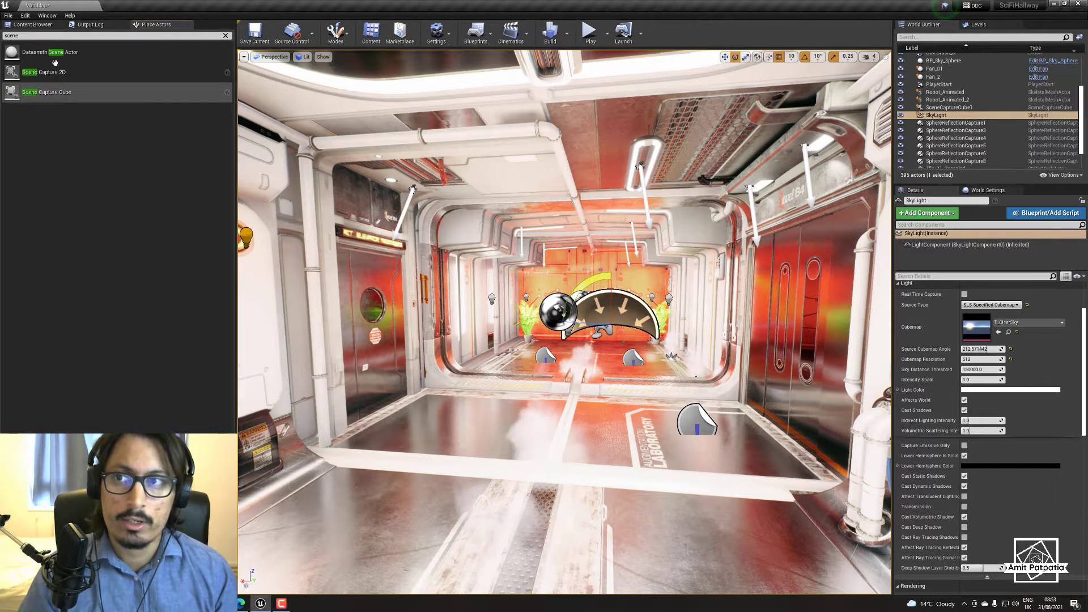
pyautogui.click(29, 36)
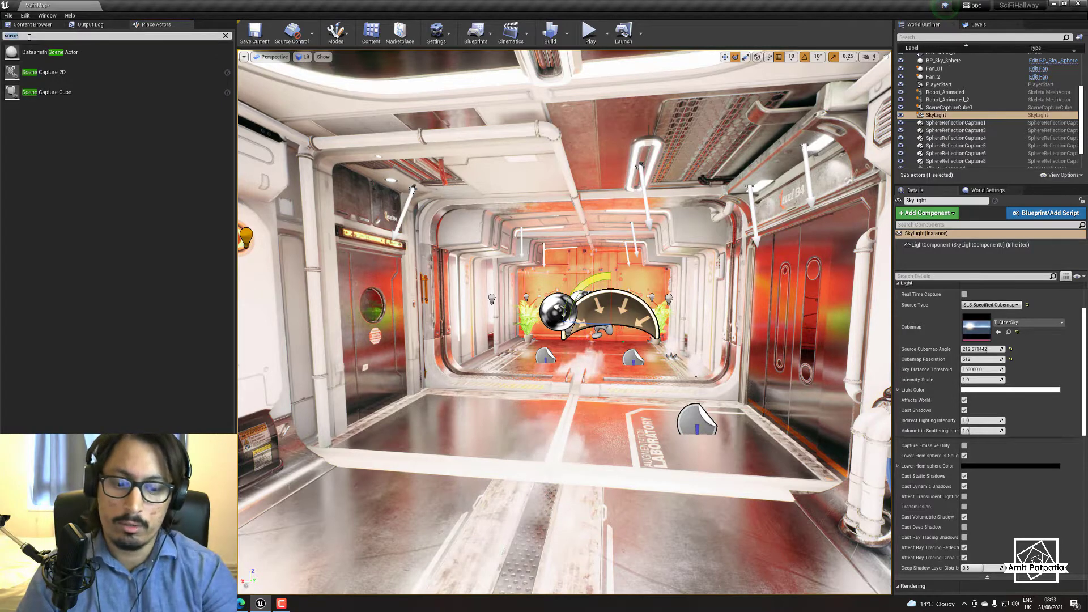
pyautogui.press('BackSpace')
pyautogui.write('scene')
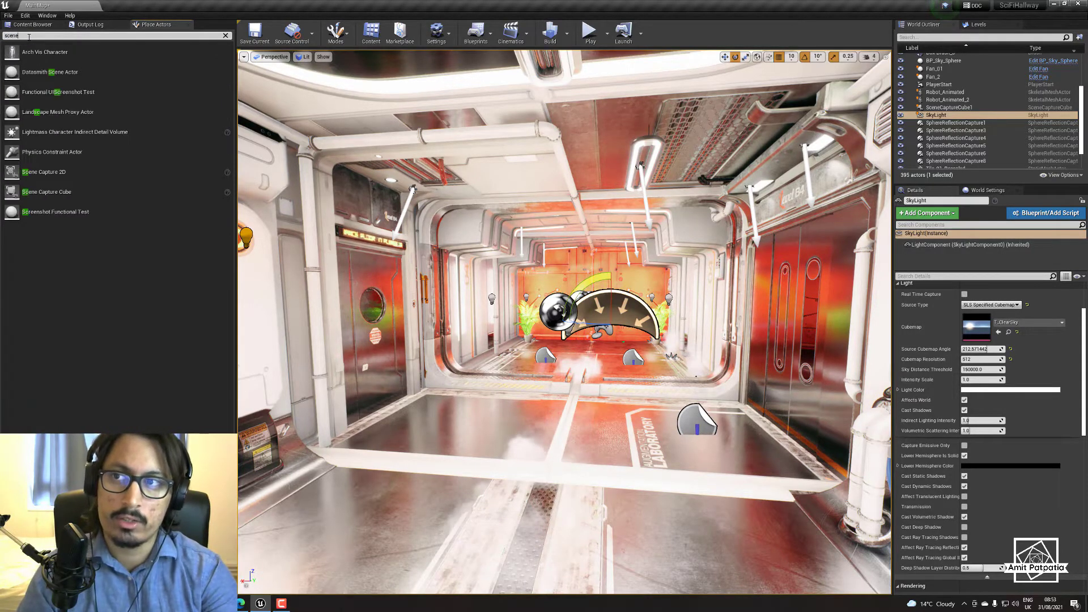
pyautogui.moveTo(49, 99); pyautogui.dragTo(548, 285)
pyautogui.press('w')
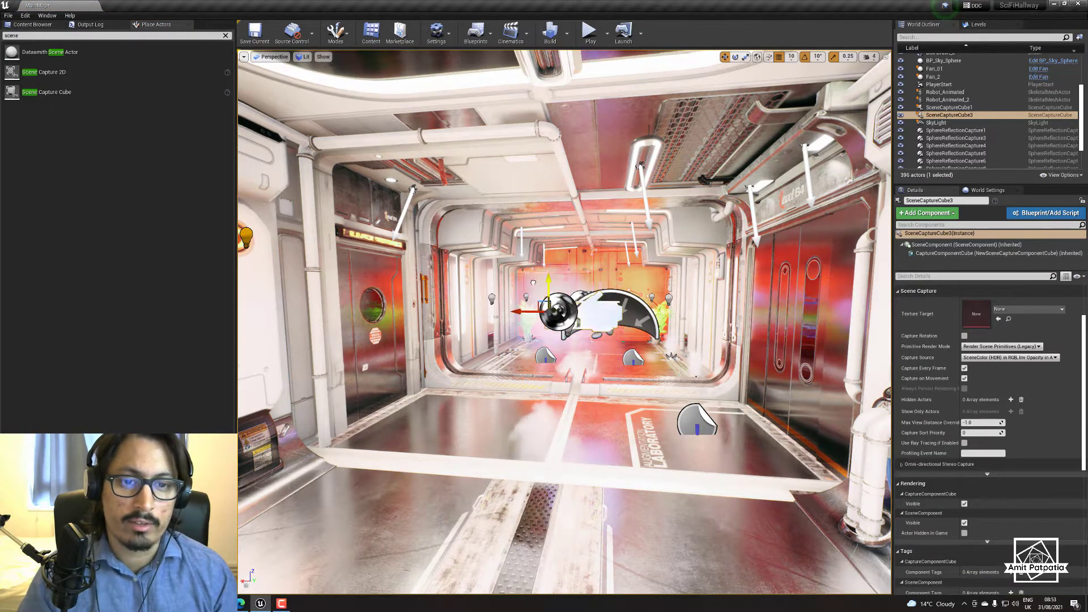
pyautogui.moveTo(549, 284); pyautogui.dragTo(419, 284, button='right')
pyautogui.moveTo(431, 391); pyautogui.dragTo(369, 391, button='right')
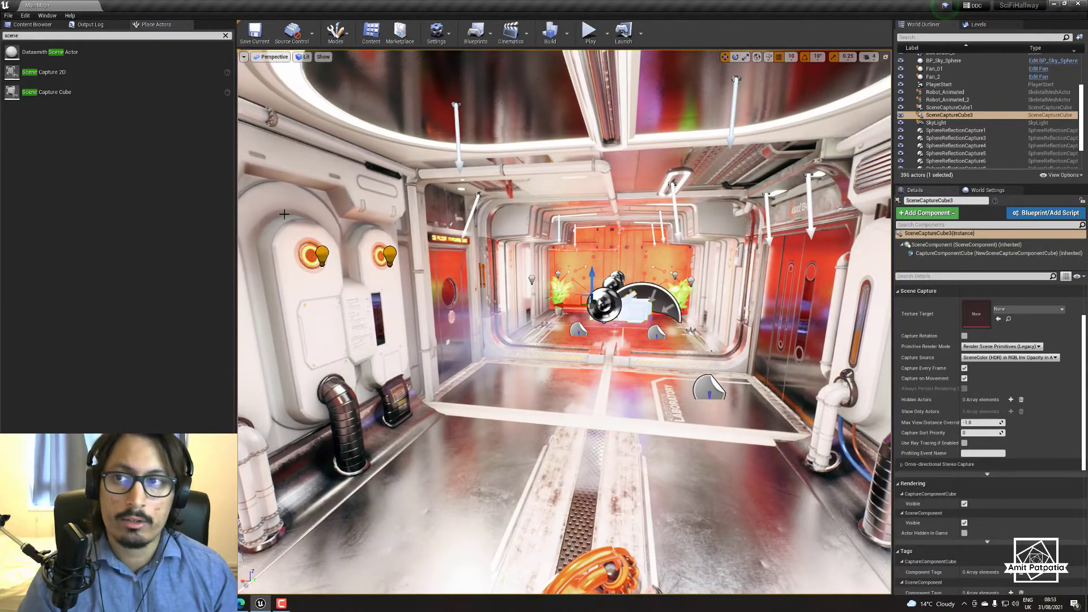
# - Assign Cube_RenderTarget as the Scene Capture Cube's Texture Target and inspect the captured image in the asset editor
pyautogui.click(32, 24)
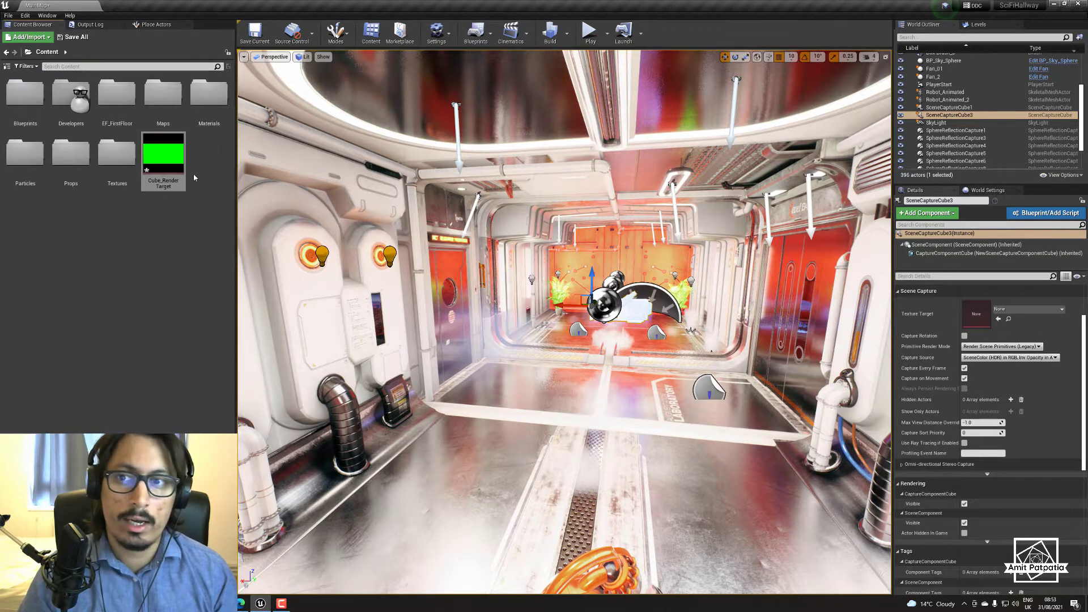
pyautogui.moveTo(163, 156); pyautogui.dragTo(973, 318)
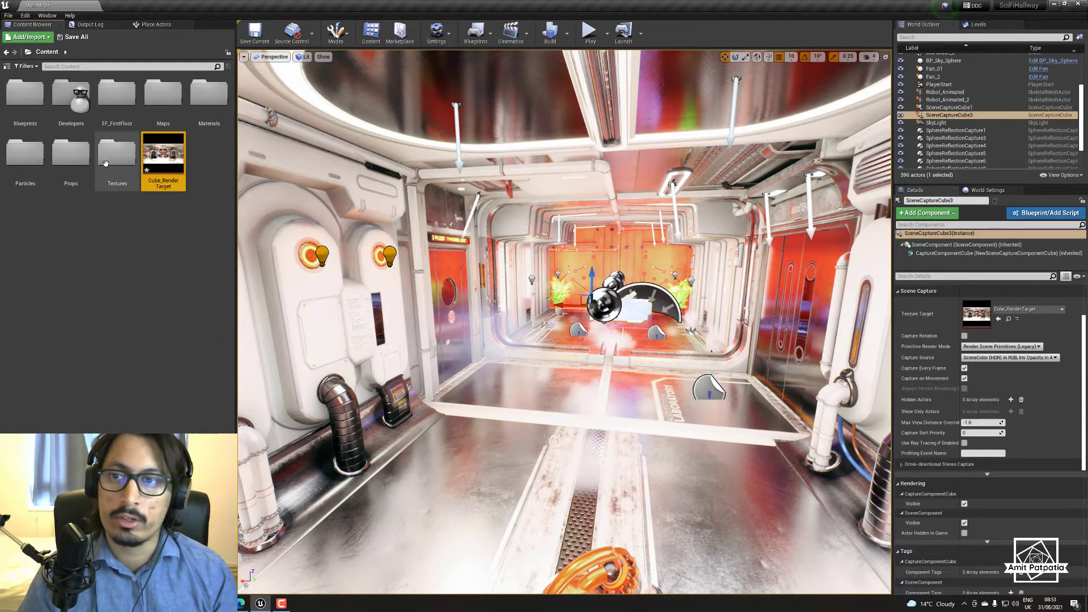
pyautogui.doubleClick(163, 156)
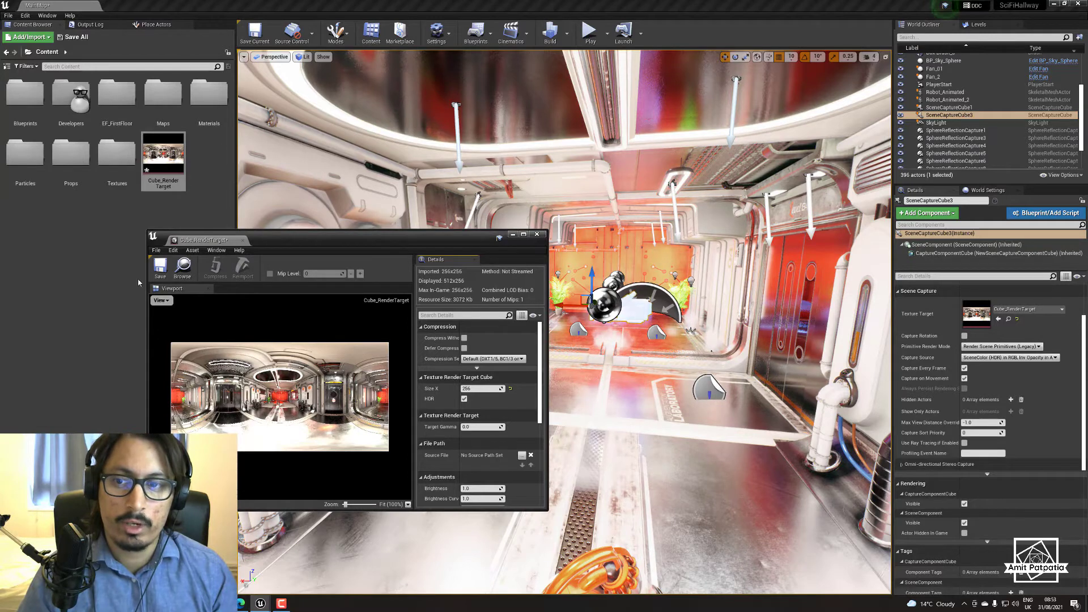
pyautogui.click(242, 240)
# - Create a static texture from Cube_RenderTarget and assign it as the SkyLight's cubemap
pyautogui.rightClick(159, 161)
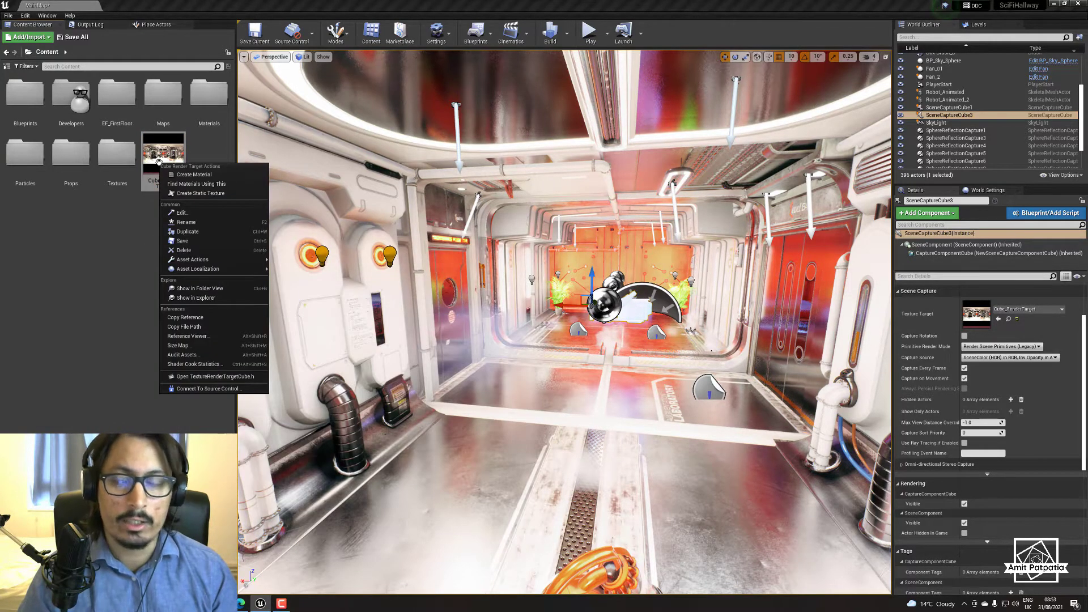
pyautogui.click(207, 193)
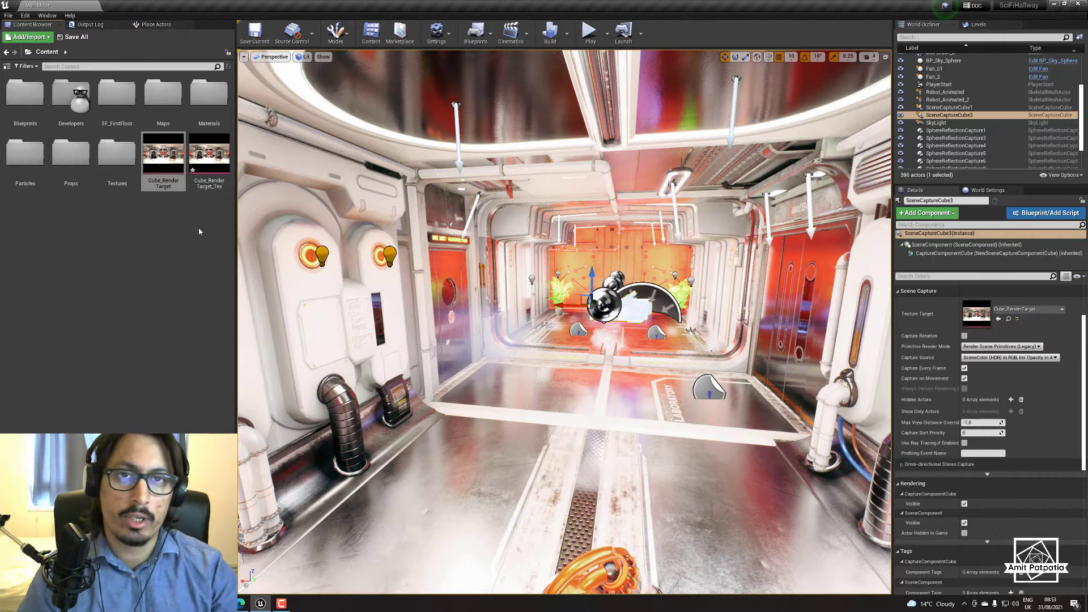
pyautogui.click(215, 143)
pyautogui.click(913, 123)
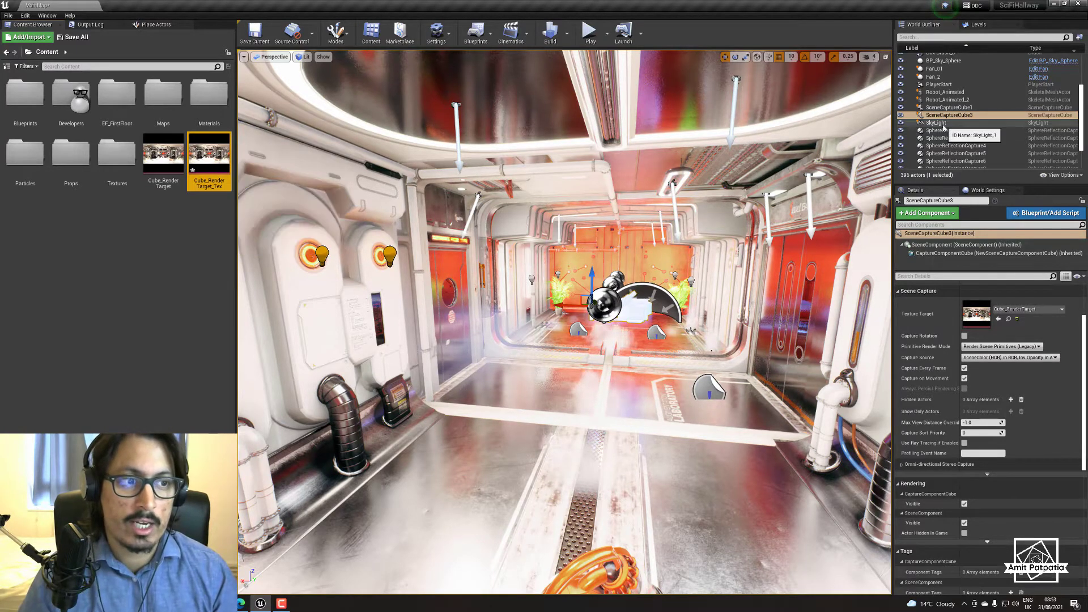
pyautogui.moveTo(210, 159); pyautogui.dragTo(964, 316)
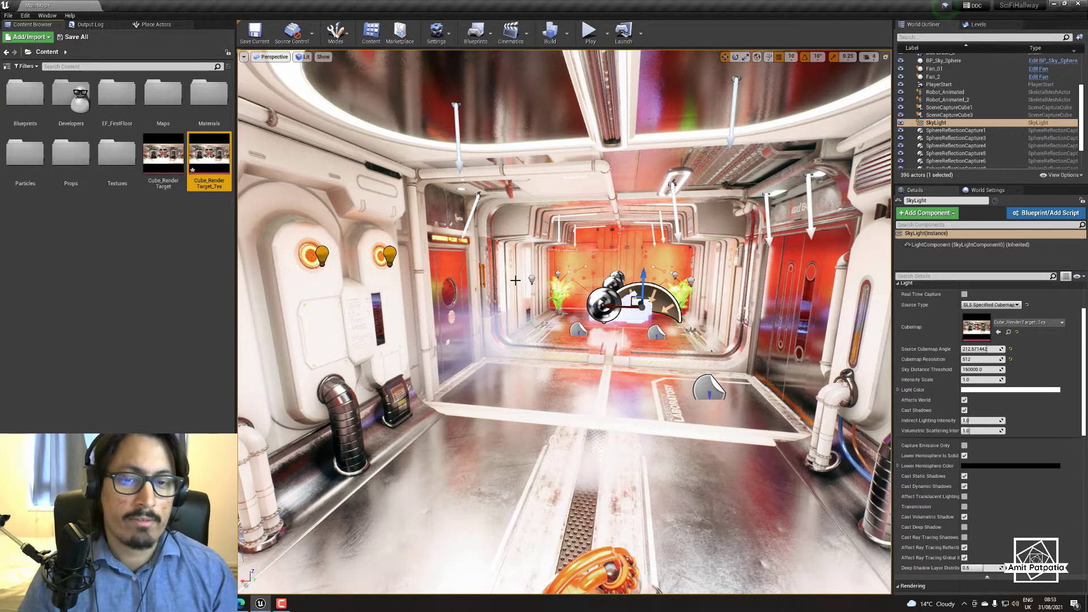
# - Raise the SkyLight's Intensity Scale in stages, trying 2 and 3 before setting it to 10
pyautogui.click(975, 380)
pyautogui.press('Return')
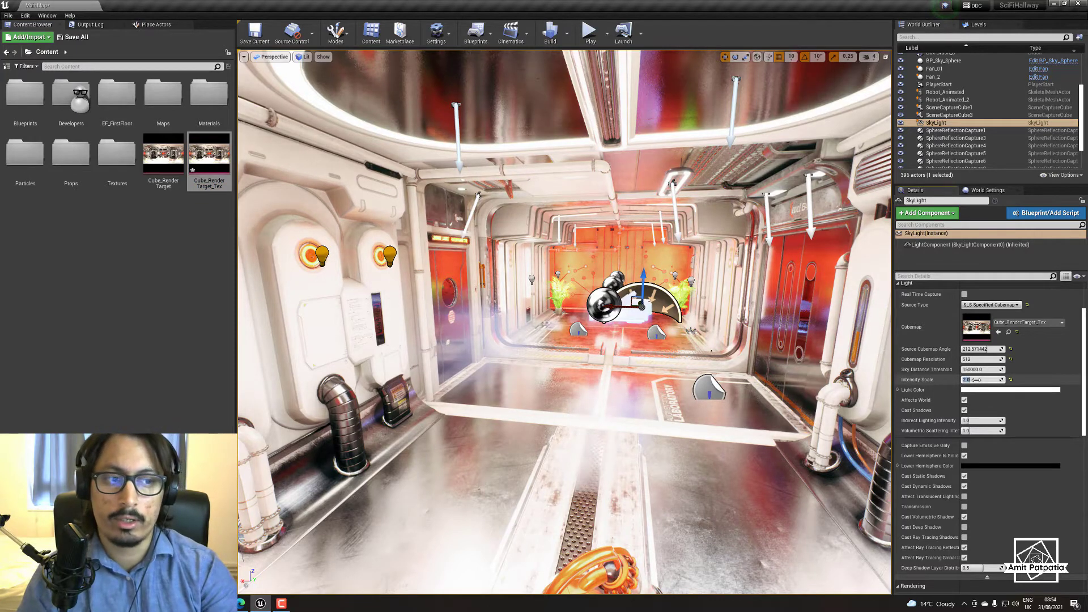
pyautogui.write('3')
pyautogui.press('Return')
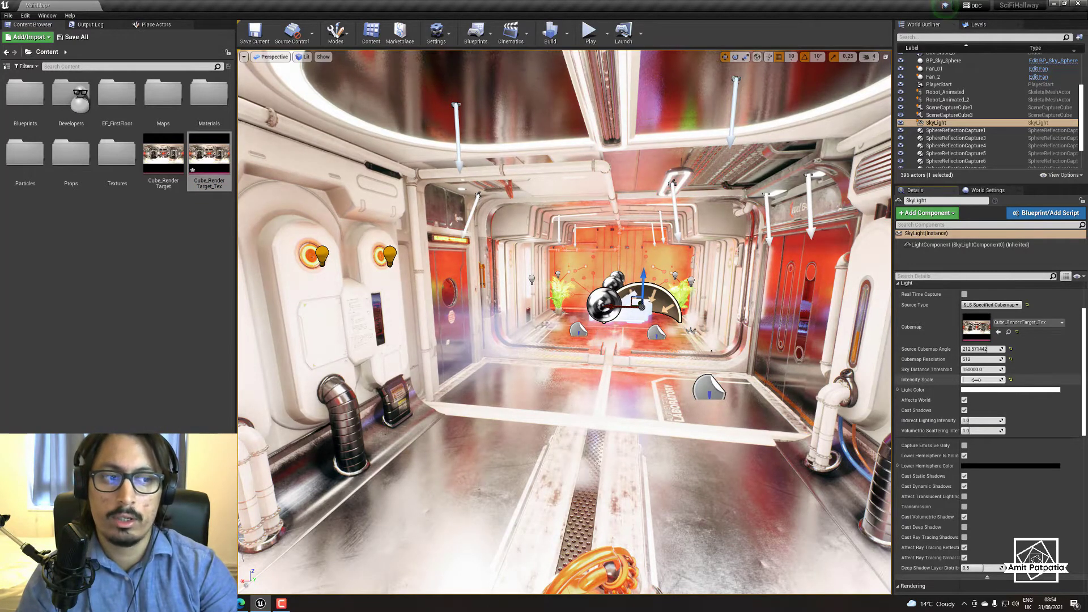
pyautogui.press('Return')
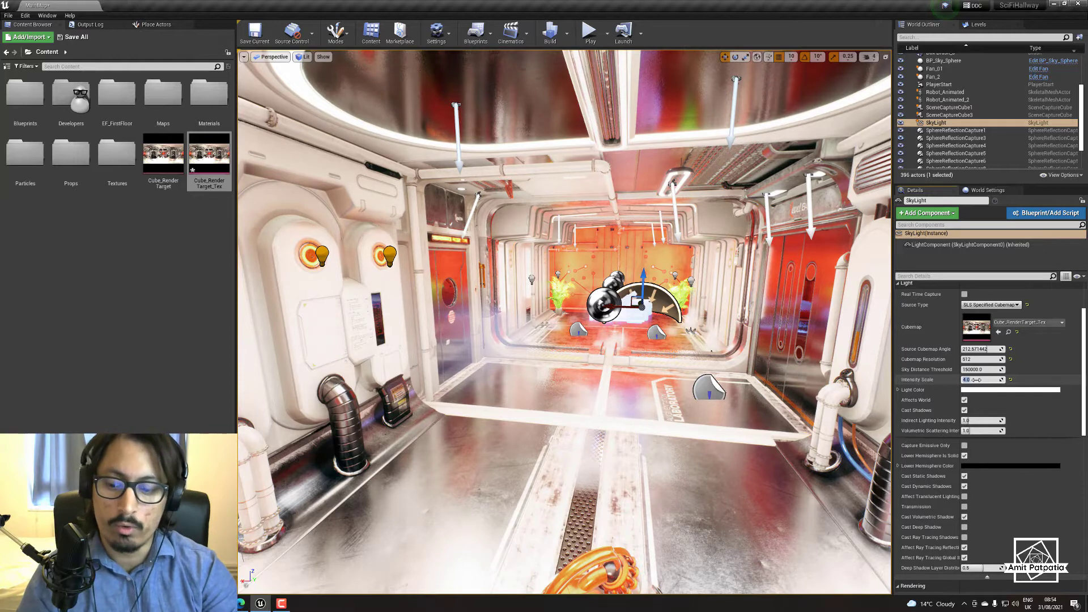
pyautogui.write('10')
pyautogui.press('Return')
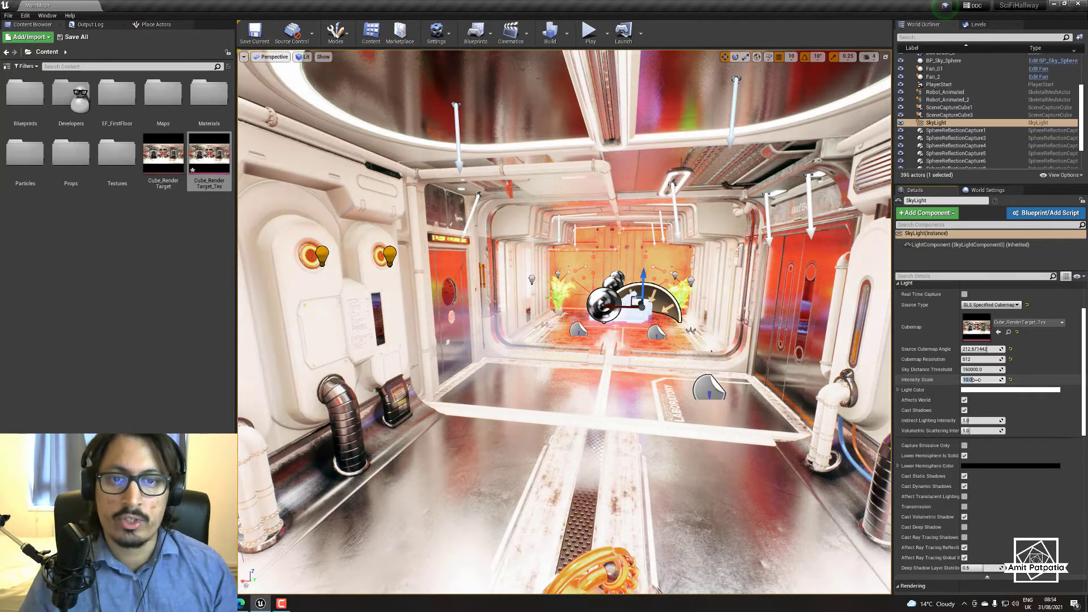
# - Try T_ClearSky as the SkyLight's cubemap to compare its lighting with the captured hallway texture
pyautogui.click(1026, 322)
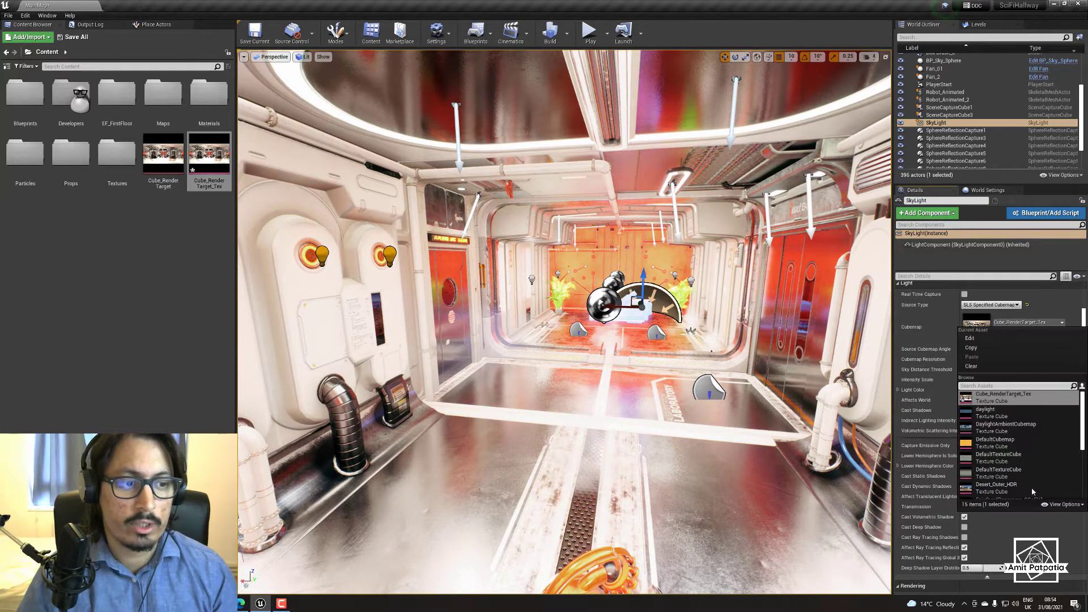
pyautogui.scroll(-3, 1033, 492)
pyautogui.scroll(-5, 1021, 466)
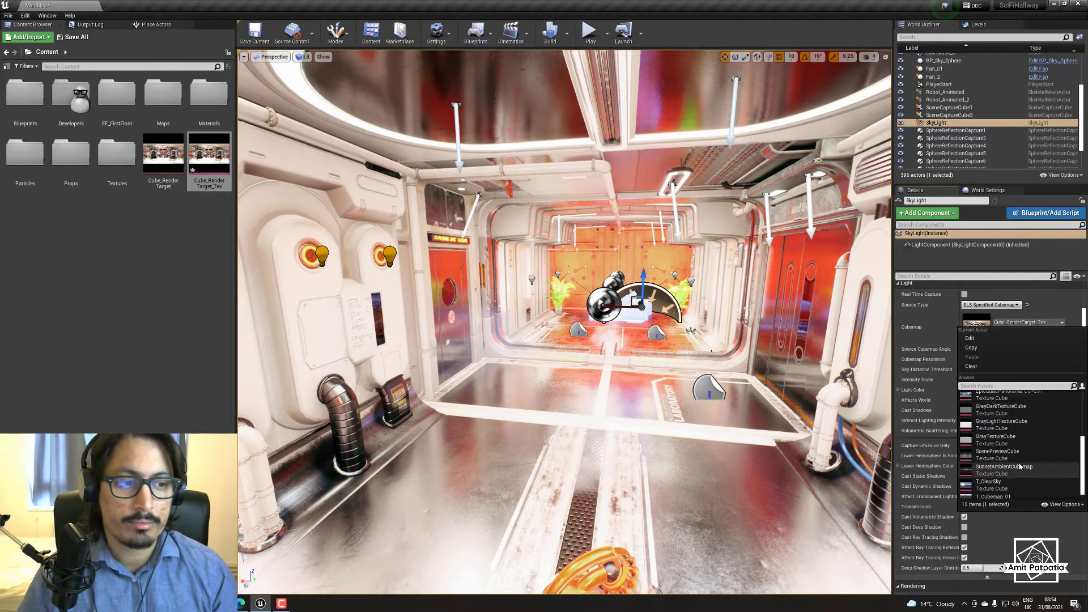
pyautogui.click(1011, 480)
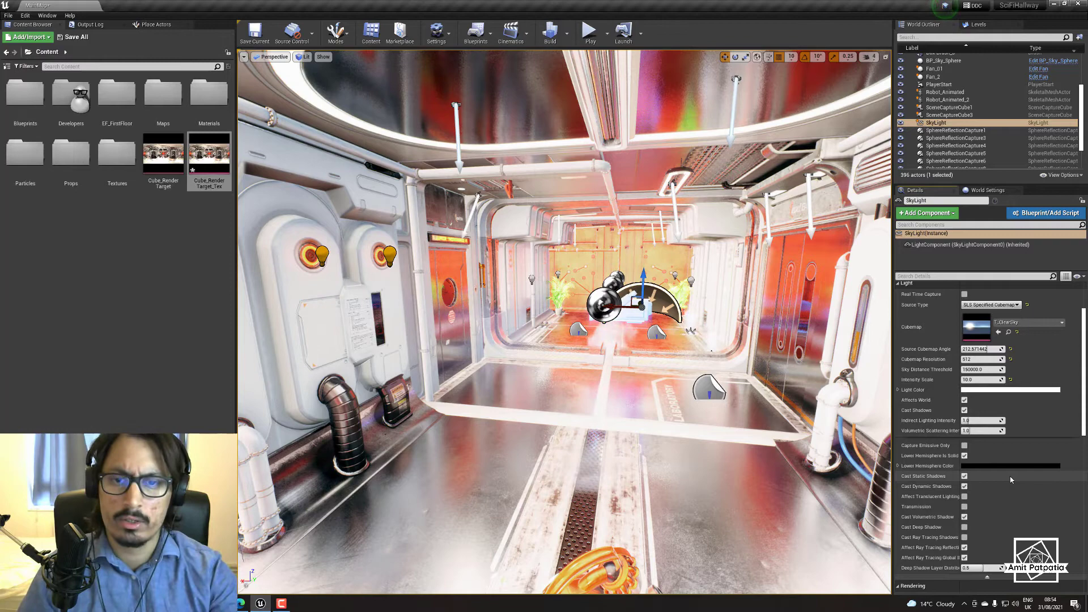
# - Set the SkyLight's Intensity Scale to 1 and reassign Cube_RenderTarget_Tex as its cubemap
pyautogui.click(1023, 324)
pyautogui.click(1023, 324)
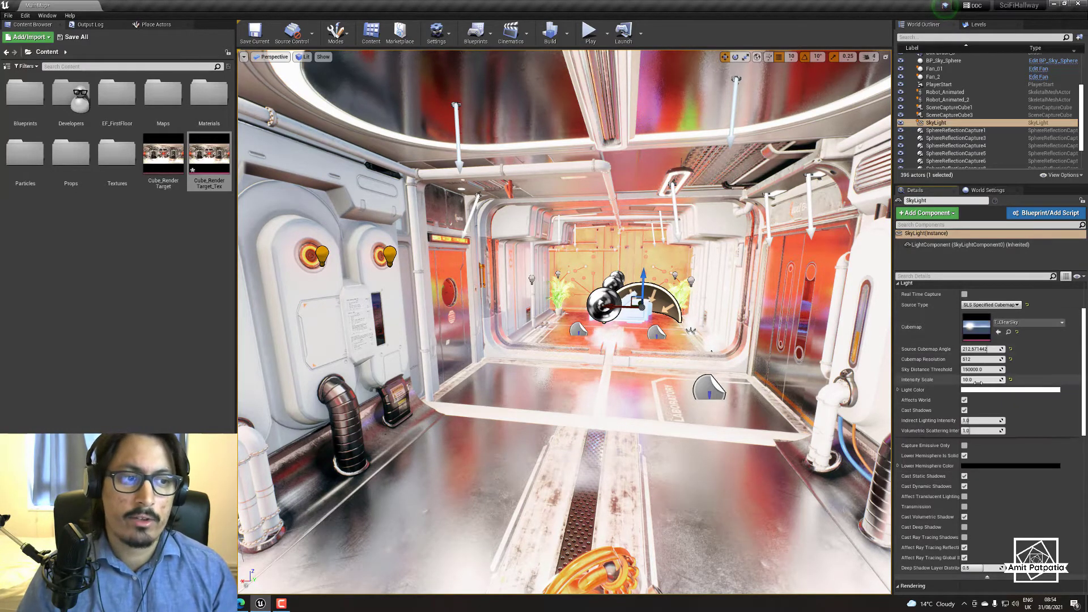
pyautogui.write('1')
pyautogui.press('Return')
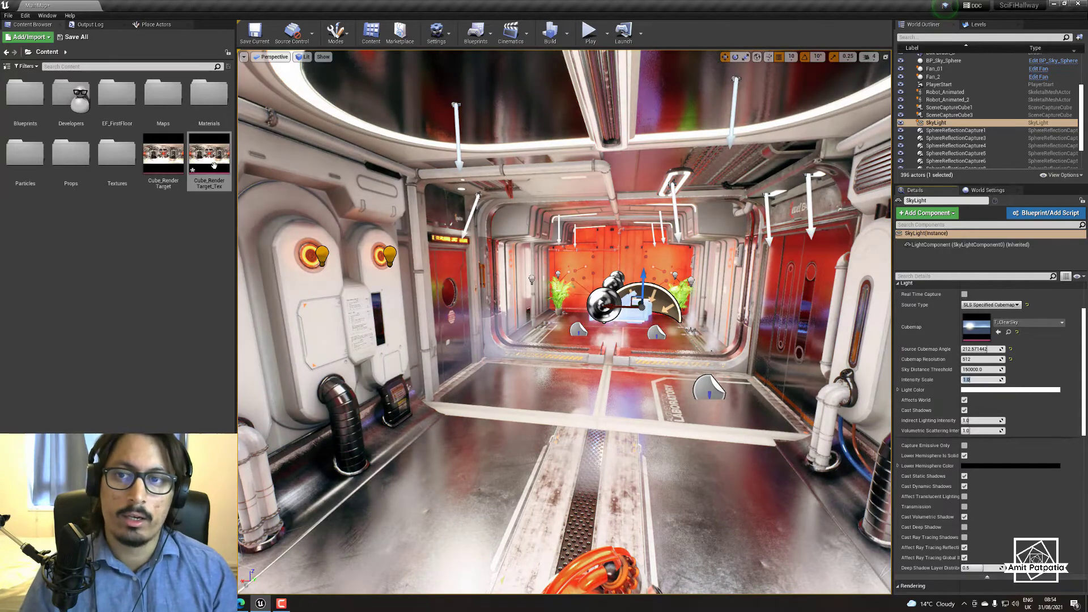
pyautogui.moveTo(209, 156); pyautogui.dragTo(980, 328)
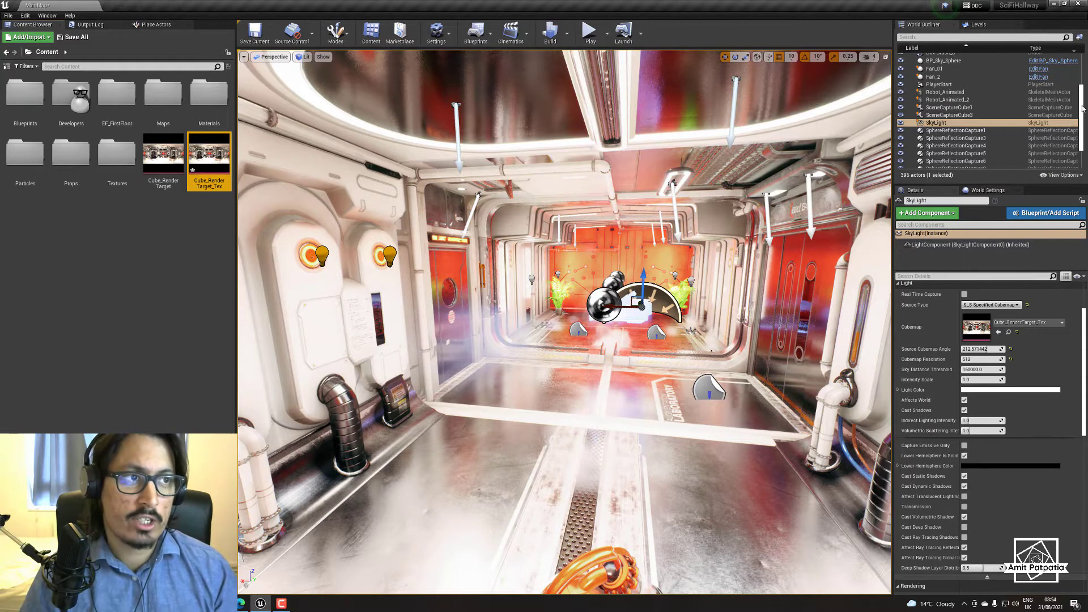
# - Hide all actors in the Lighting folder of the scene hierarchy and delete the folder
pyautogui.moveTo(1083, 107); pyautogui.dragTo(1084, 57)
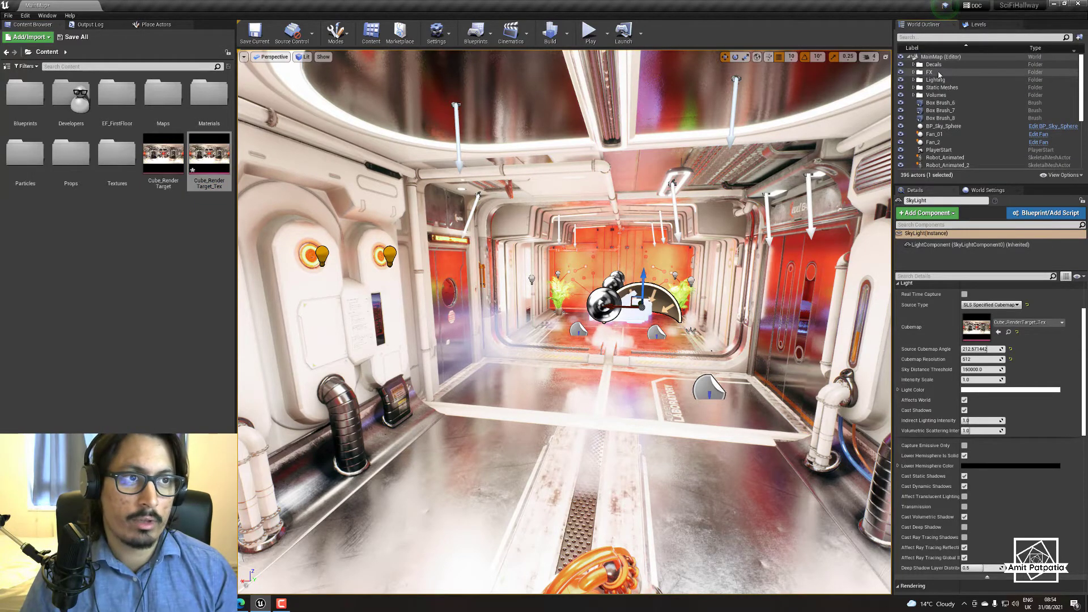
pyautogui.click(900, 81)
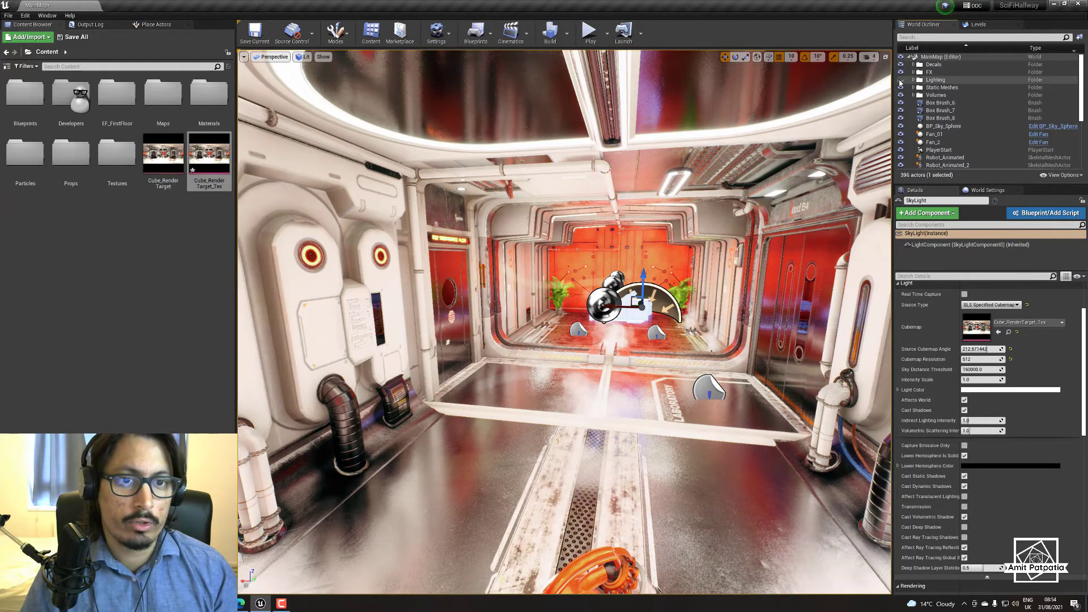
pyautogui.click(568, 40)
pyautogui.moveTo(590, 67)
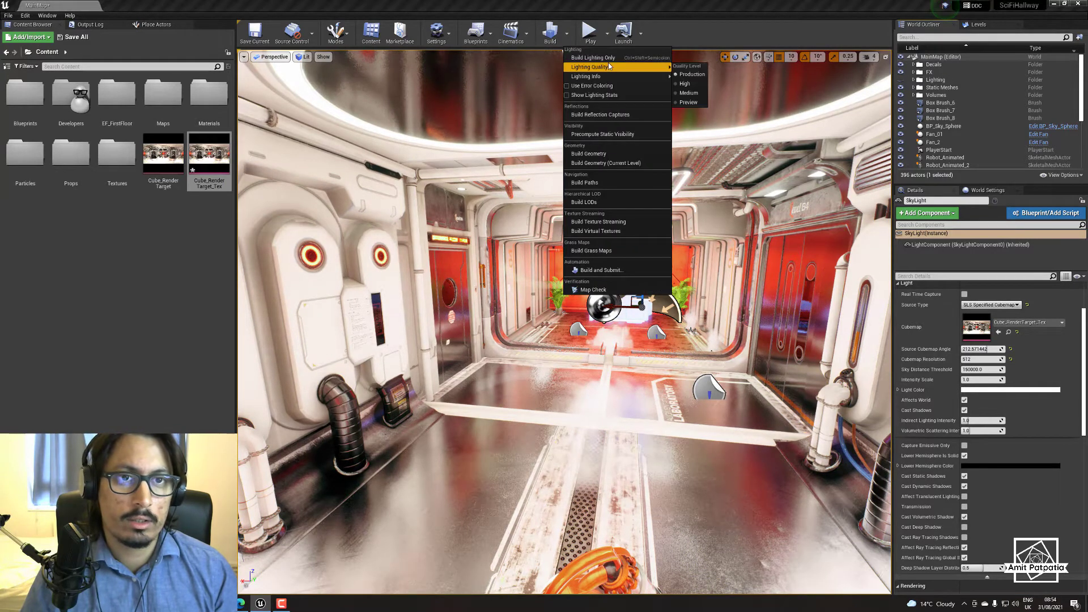
pyautogui.click(942, 81)
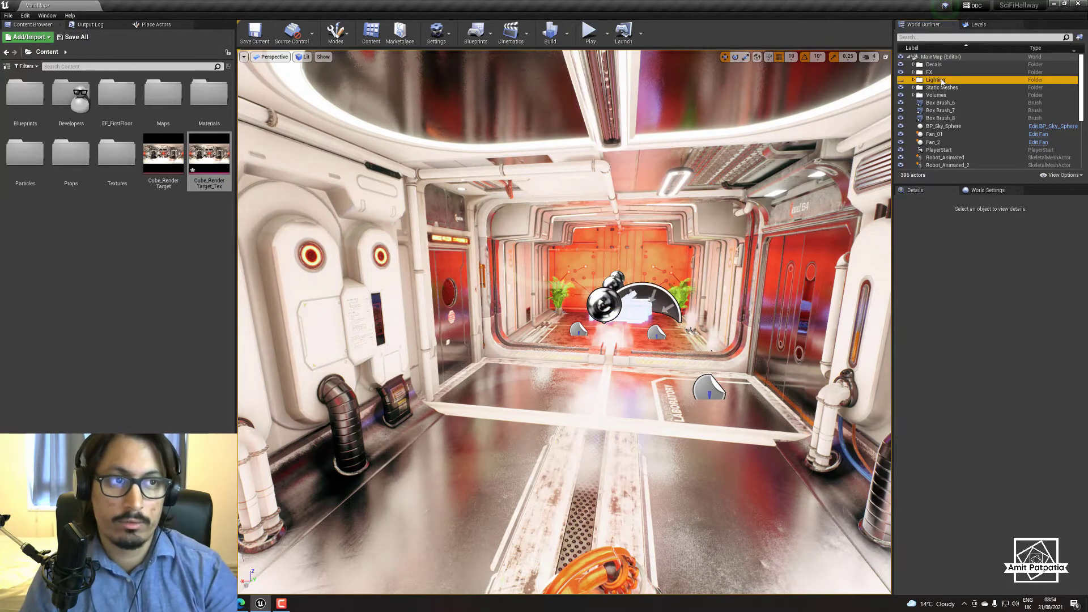
pyautogui.press('Delete')
# - Filter the scene actors by "post" and delete the three post process volumes in the Volumes folder
pyautogui.click(930, 37)
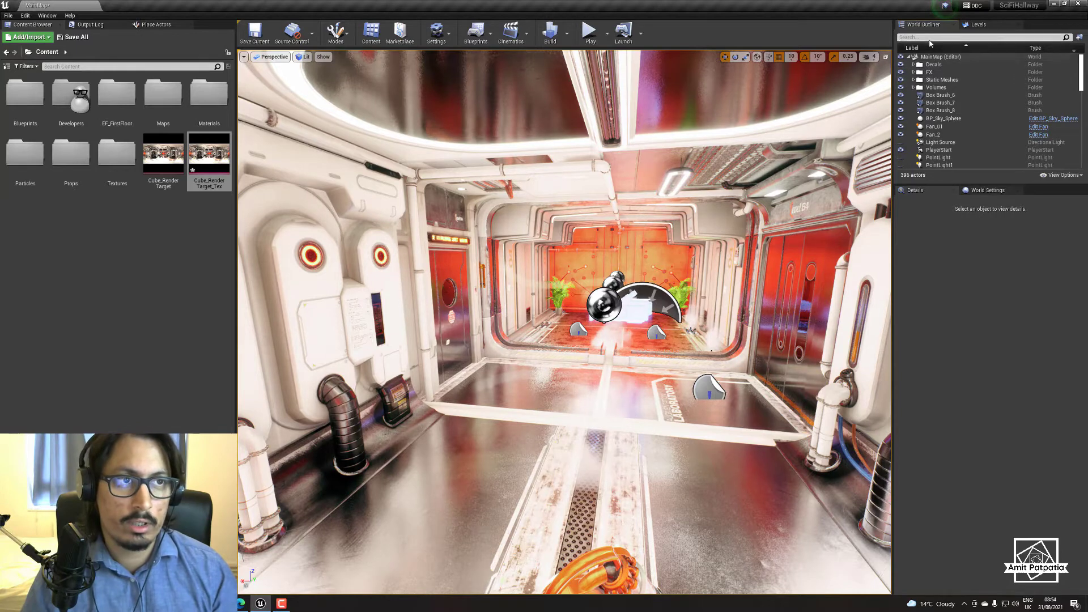
pyautogui.write('post')
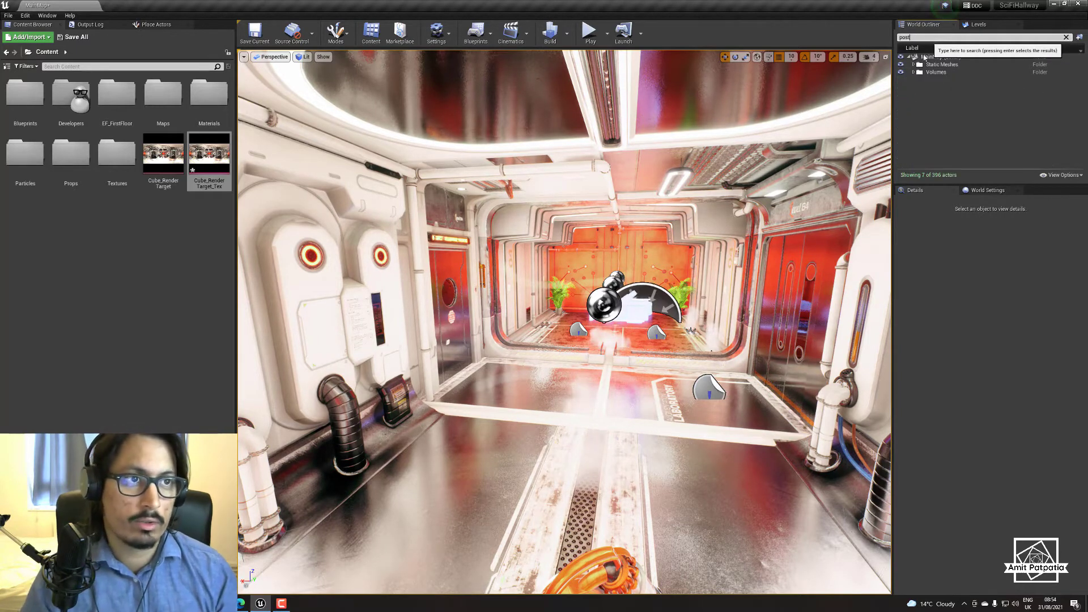
pyautogui.click(914, 73)
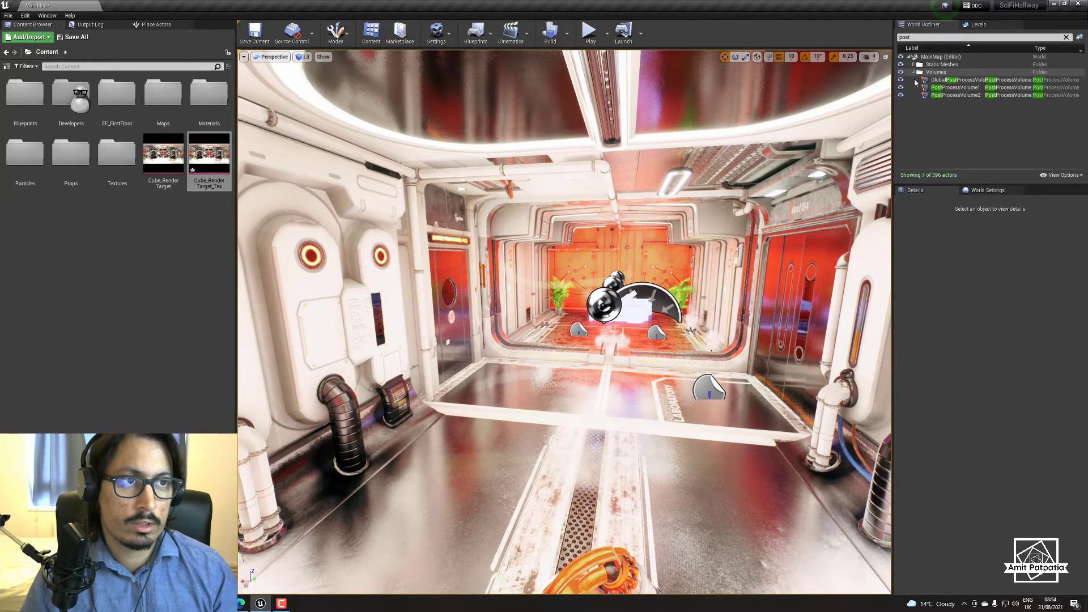
pyautogui.click(953, 80)
pyautogui.keyDown('shift'); pyautogui.click(944, 95); pyautogui.keyUp('shift')
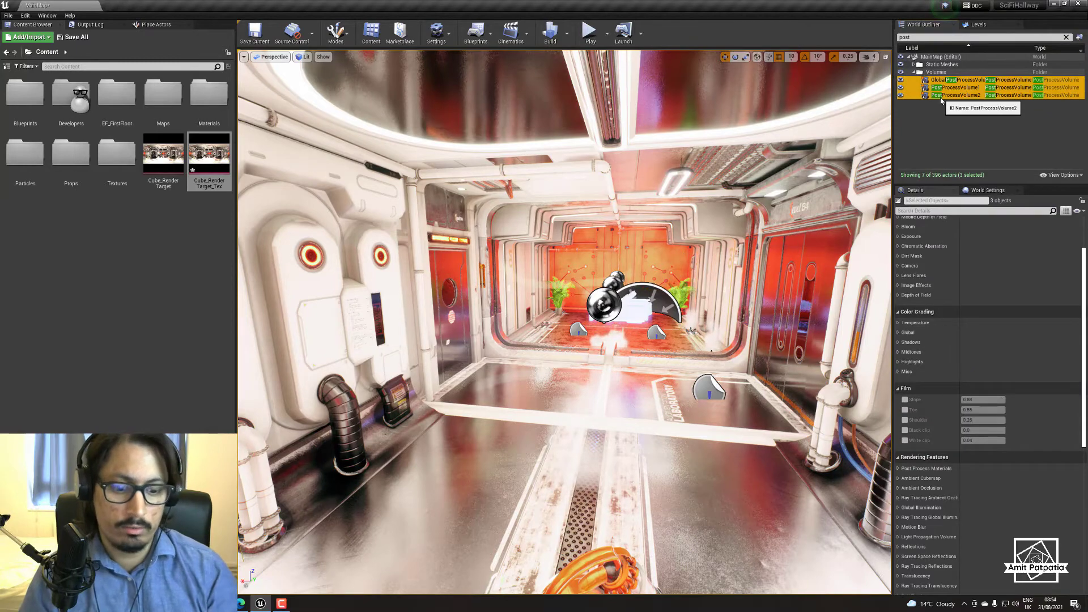
pyautogui.press('Delete')
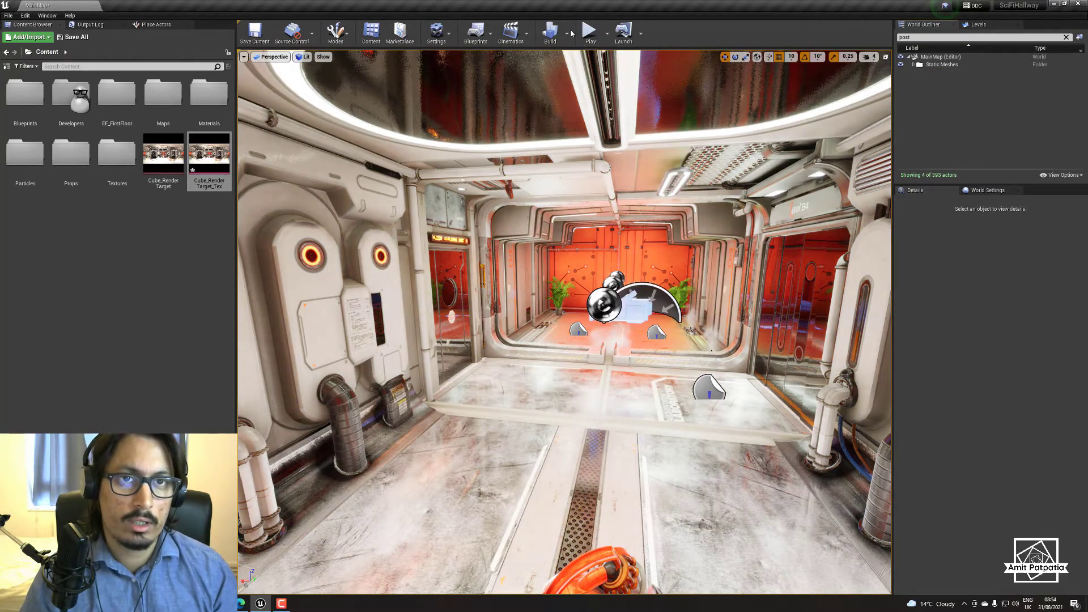
# - Choose the lighting quality level and build the level
pyautogui.click(567, 32)
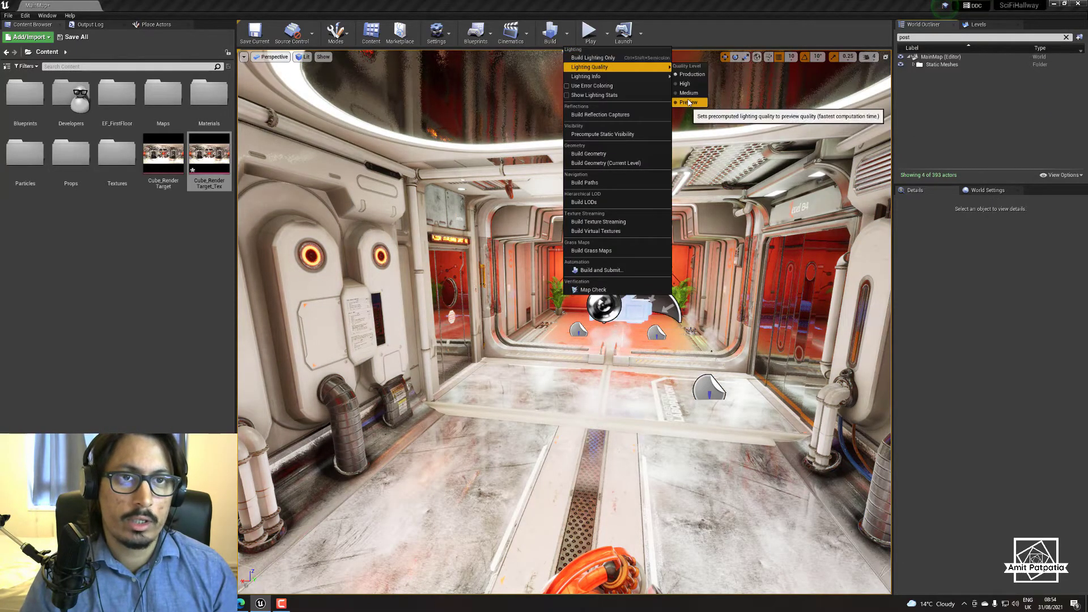
pyautogui.click(691, 74)
pyautogui.click(549, 33)
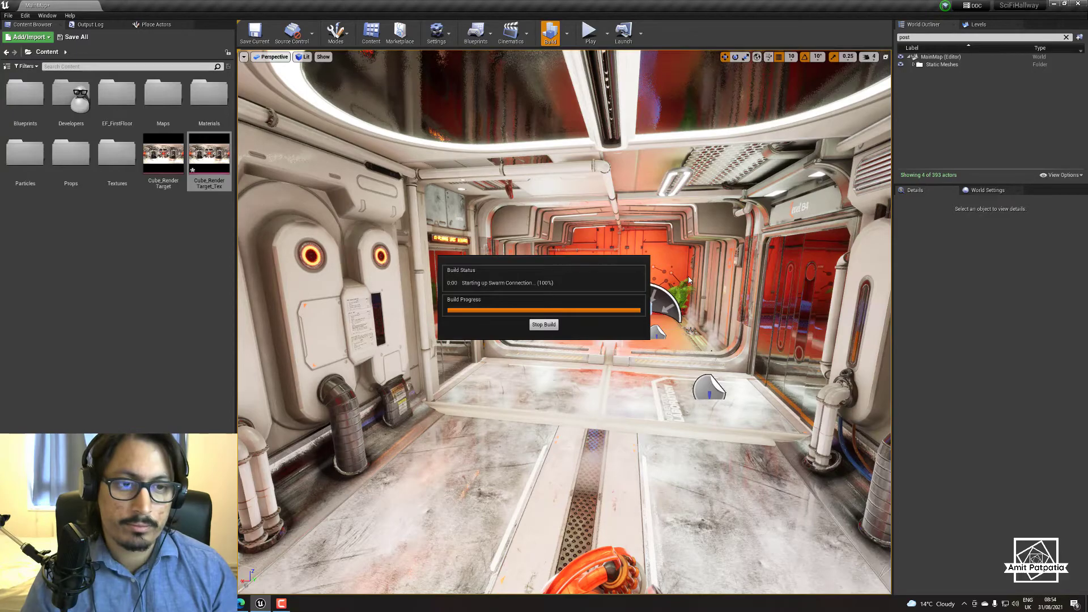
# - Switch the hallway viewport to game view to hide the editor icons
pyautogui.moveTo(658, 233); pyautogui.dragTo(562, 281, button='right')
pyautogui.scroll(-8, 617, 246)
pyautogui.scroll(8, 614, 249)
pyautogui.scroll(-8, 597, 290)
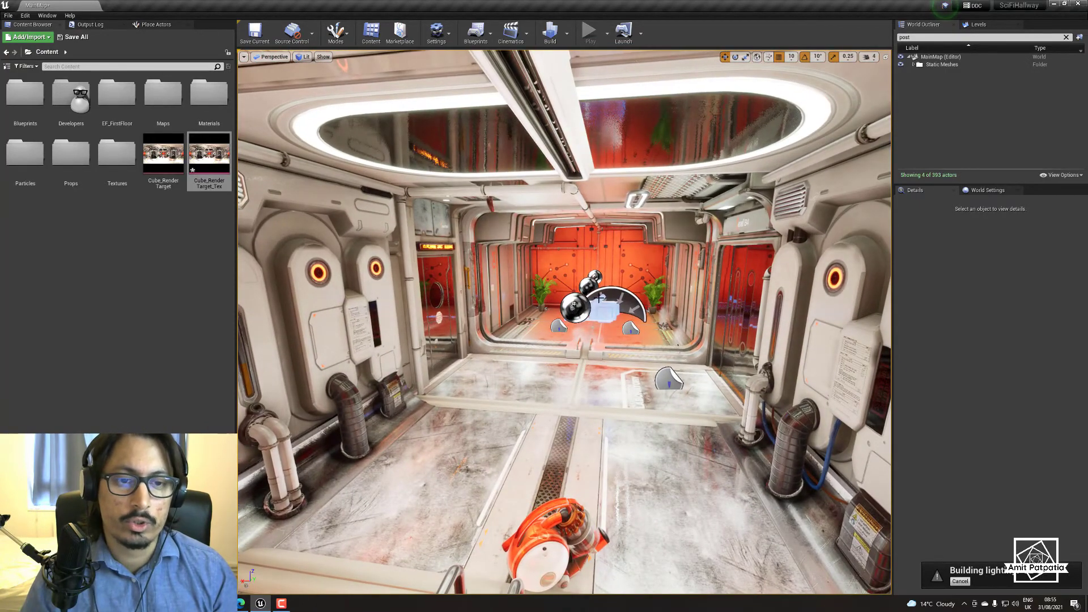
pyautogui.press('g')
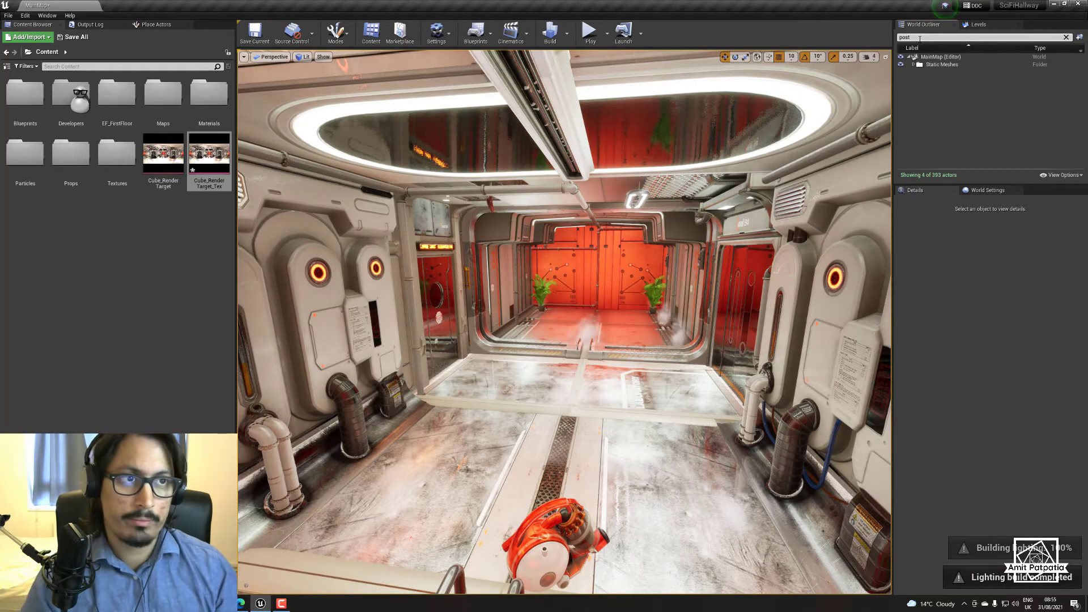
# - Filter the scene actors by "sky", select the SkyLight, and toggle its Affects World option off and back on
pyautogui.press('BackSpace')
pyautogui.press('BackSpace')
pyautogui.press('BackSpace')
pyautogui.press('BackSpace')
pyautogui.write('sky')
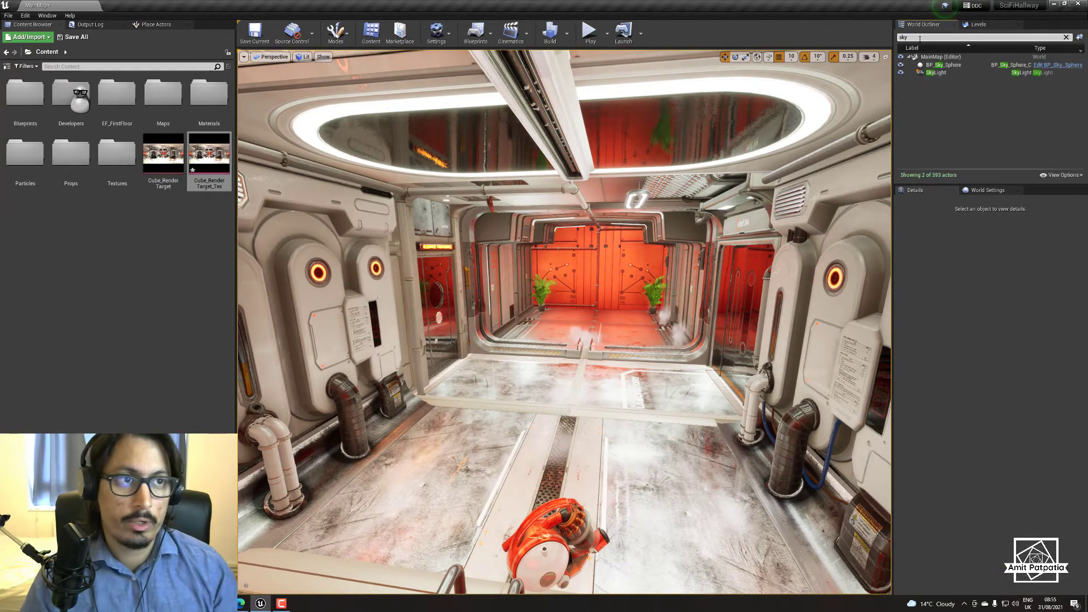
pyautogui.click(936, 72)
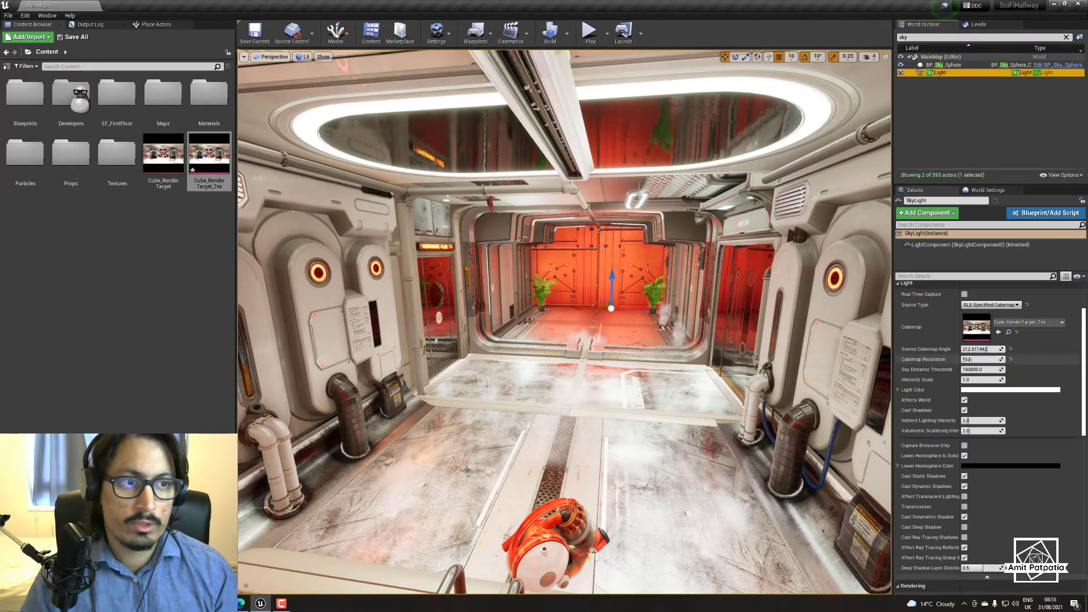
pyautogui.click(965, 401)
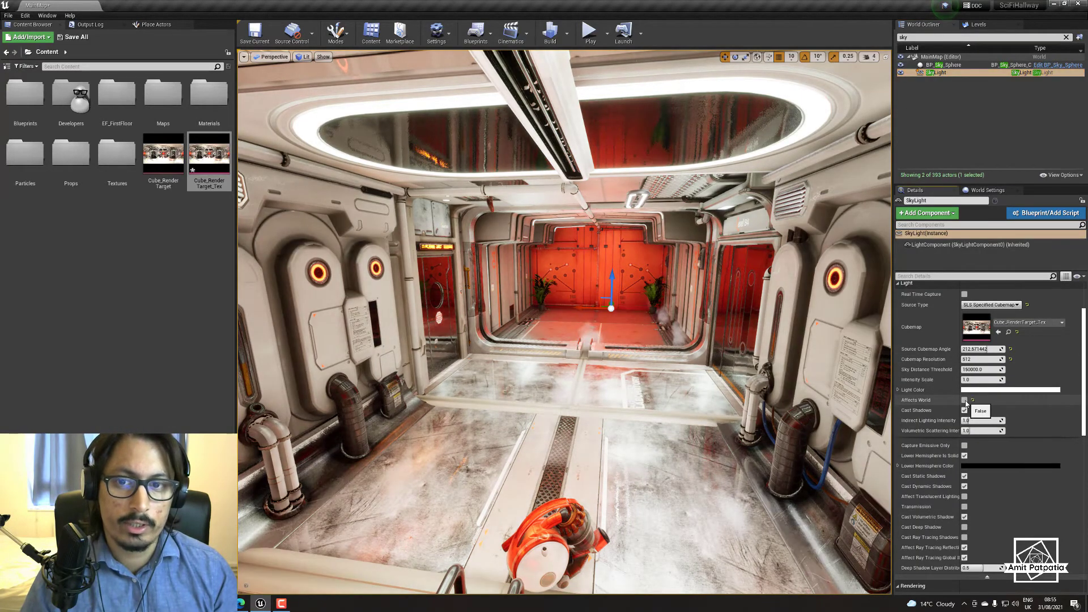
pyautogui.click(964, 400)
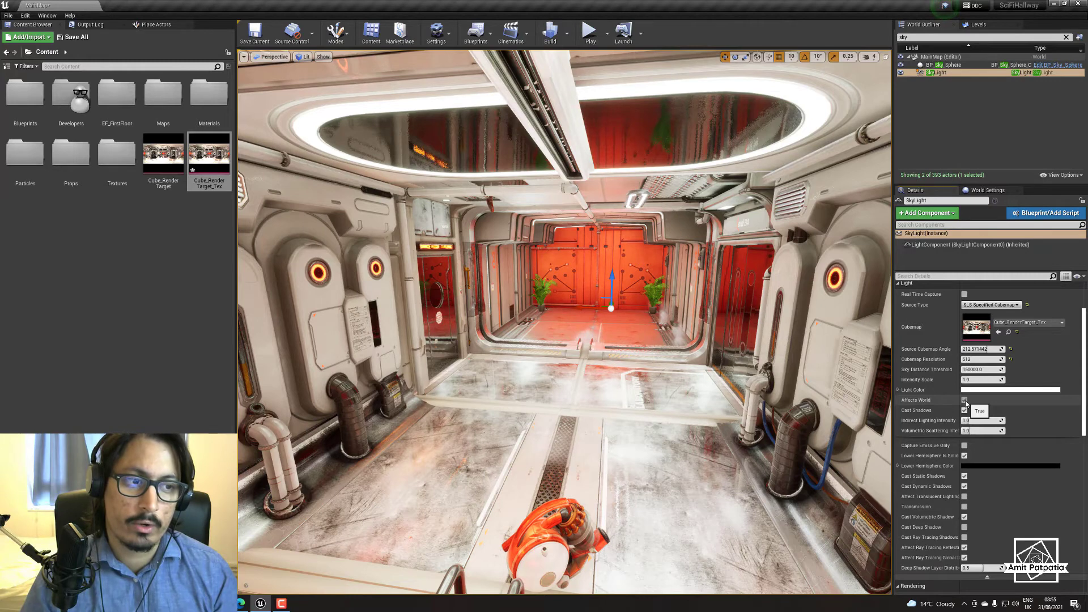
# - Try the SkyLight's Intensity Scale at 10 and 5 before returning it to 1
pyautogui.click(993, 383)
pyautogui.write('10')
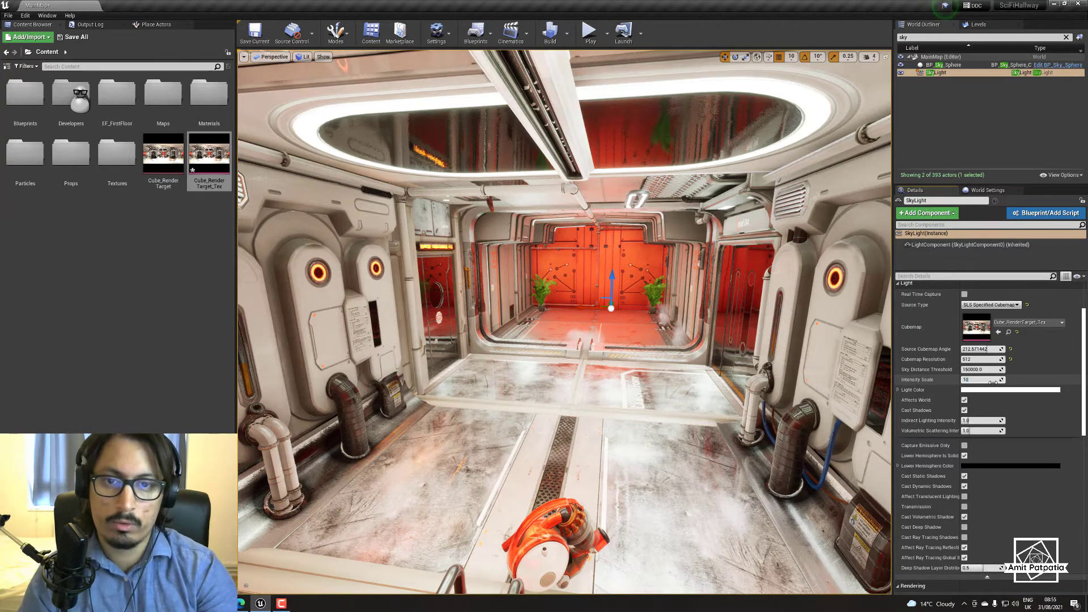
pyautogui.press('Return')
pyautogui.click(993, 380)
pyautogui.write('5')
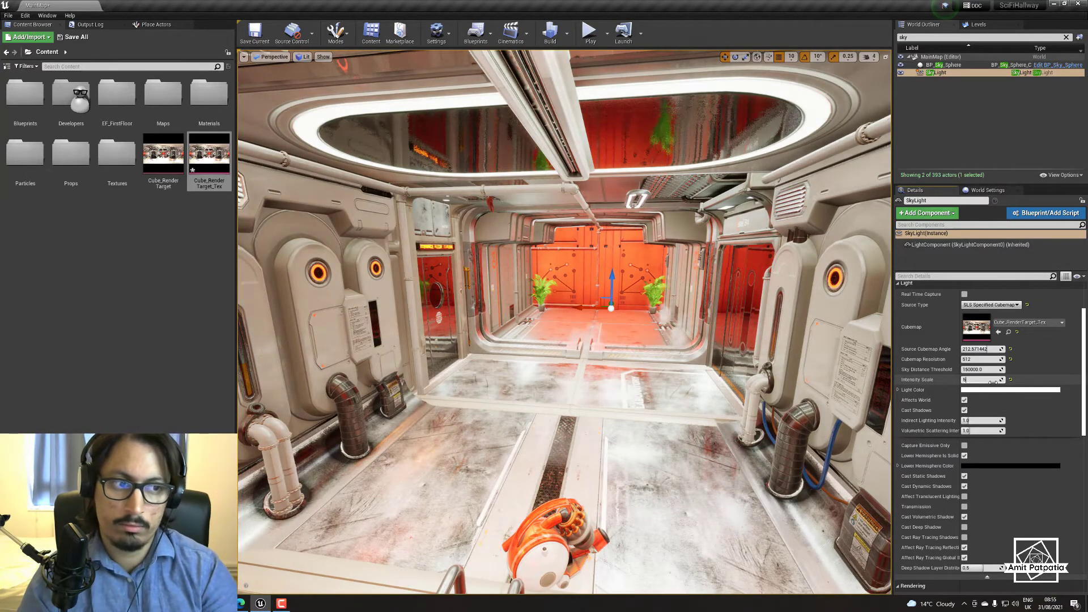
pyautogui.press('Return')
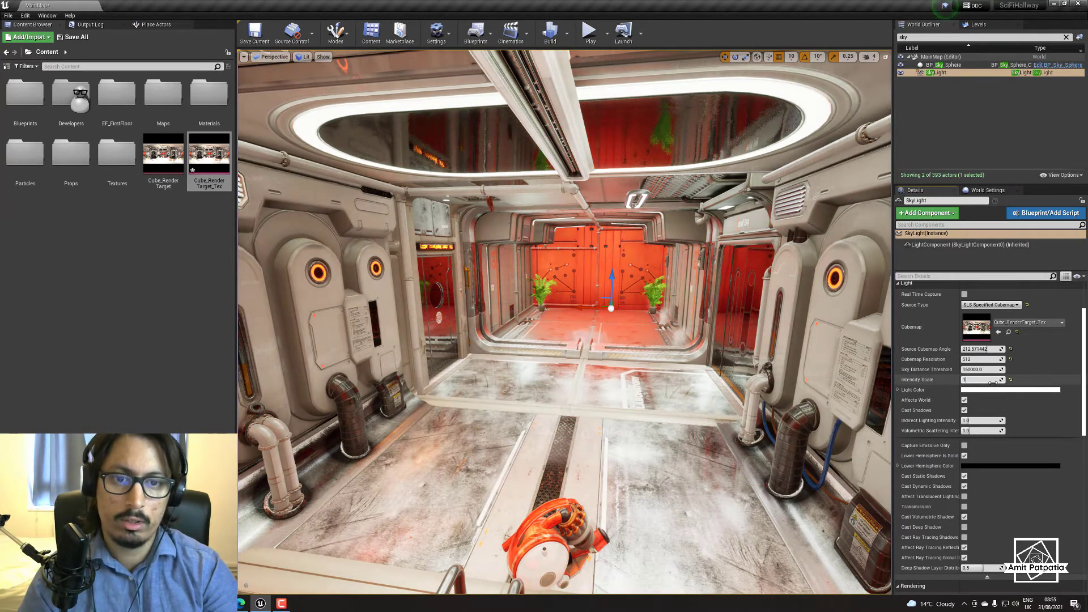
pyautogui.write('1')
pyautogui.press('Return')
# - Compare ScenePreviewCube and DaylightAmbientCubemap as the SkyLight's cubemap and switch back to Cube_RenderTarget_Tex
pyautogui.click(1014, 323)
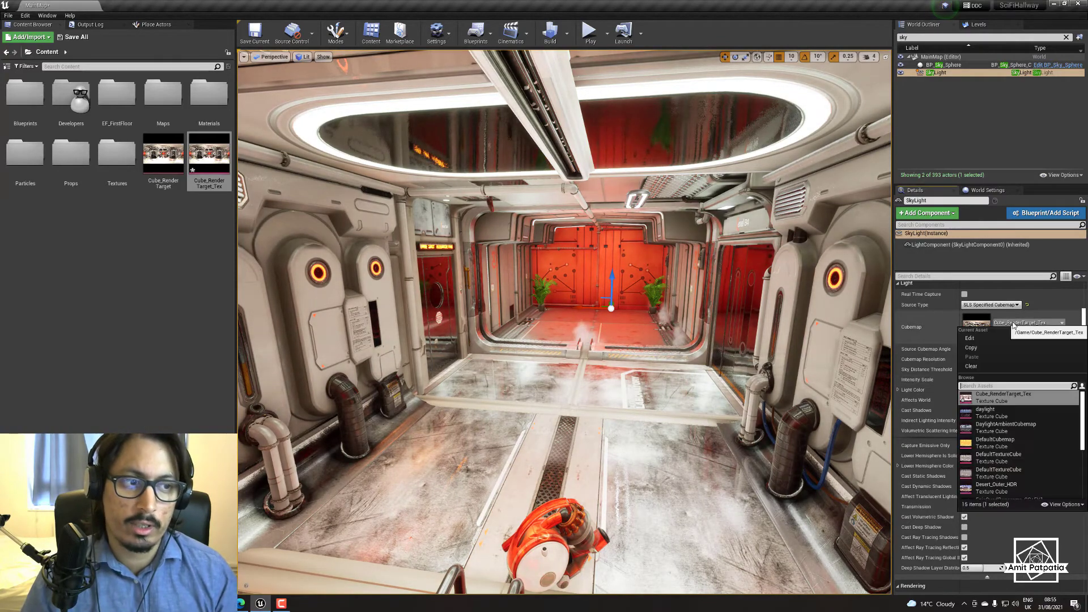
pyautogui.scroll(-2, 1064, 441)
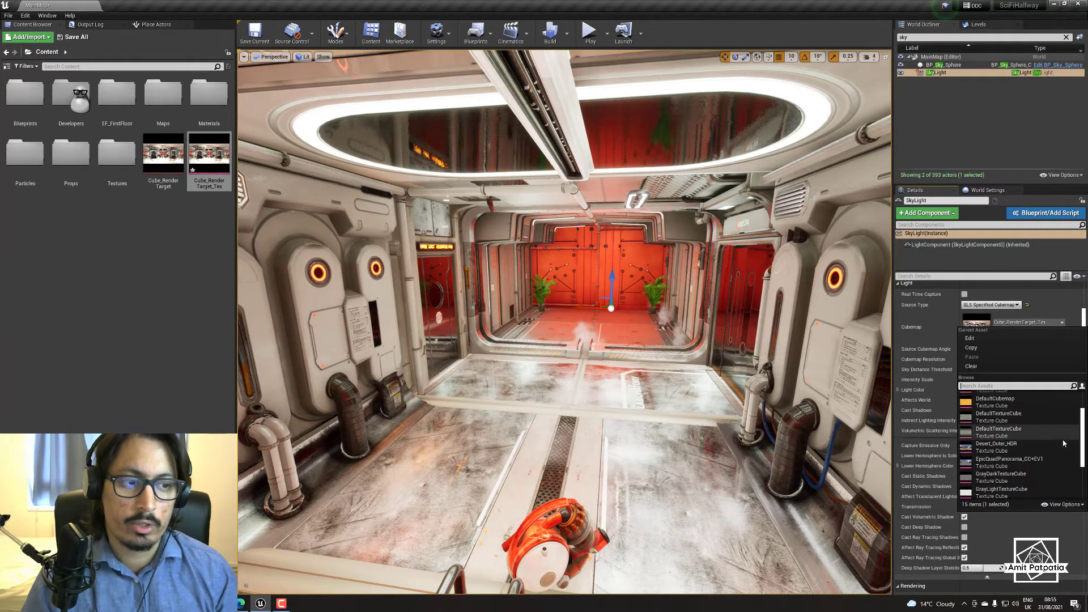
pyautogui.scroll(-3, 1064, 443)
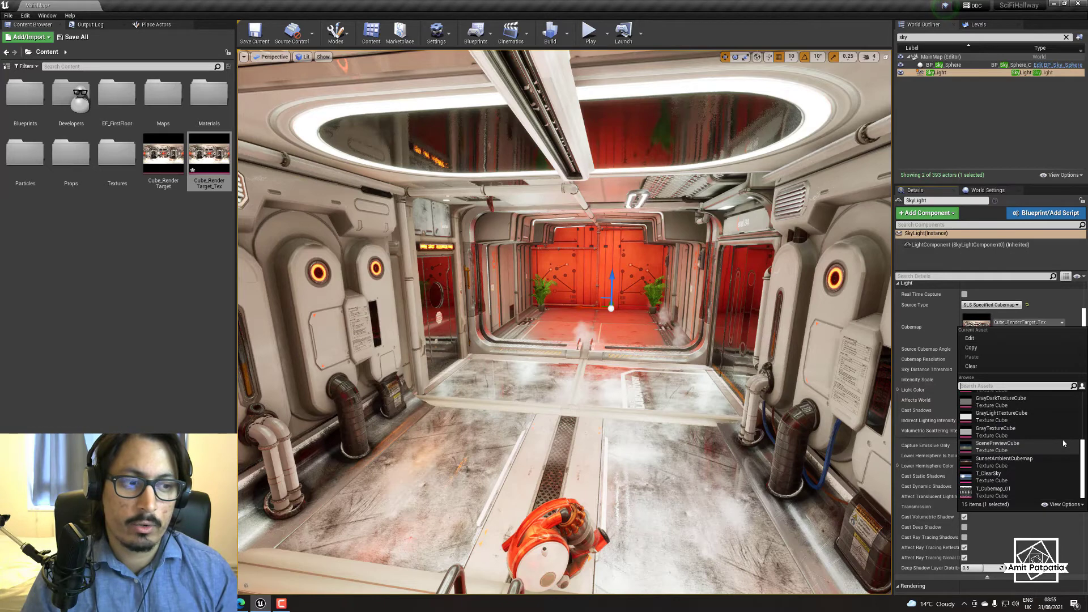
pyautogui.click(1015, 449)
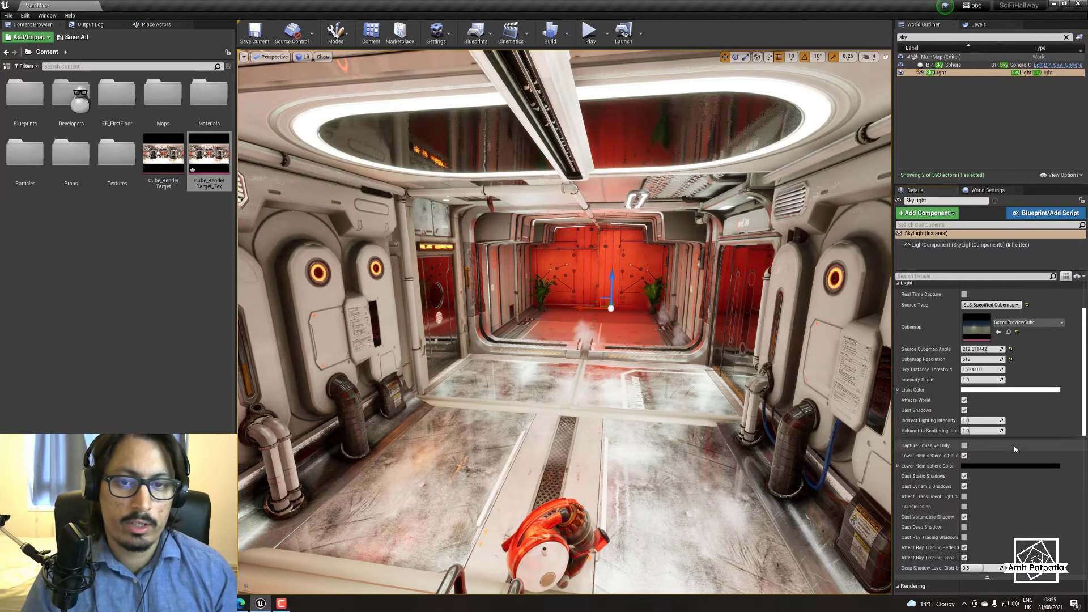
pyautogui.click(1021, 323)
pyautogui.scroll(3, 1008, 448)
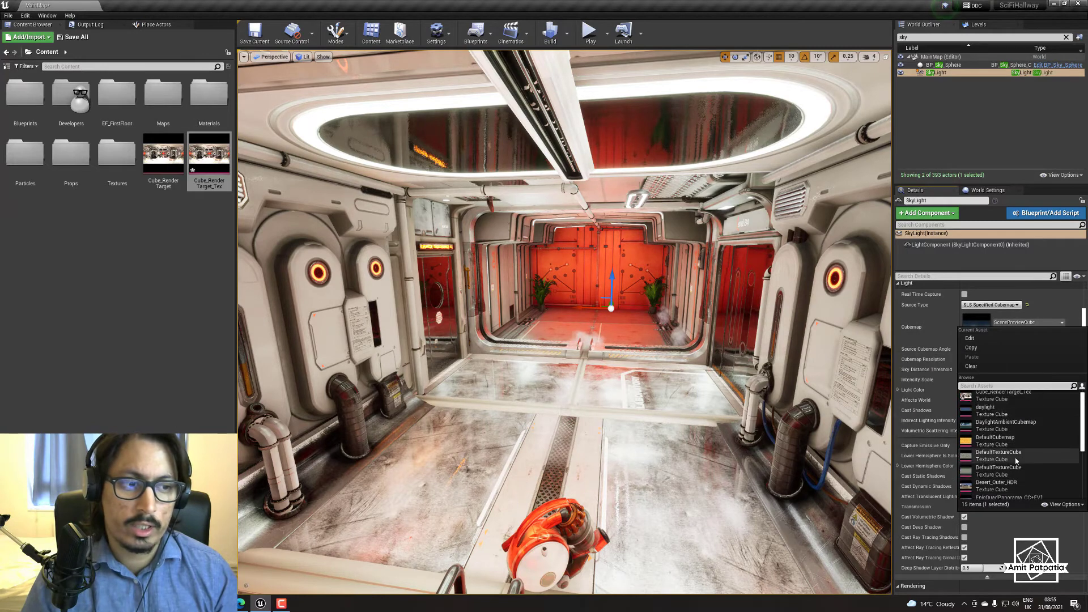
pyautogui.click(1007, 427)
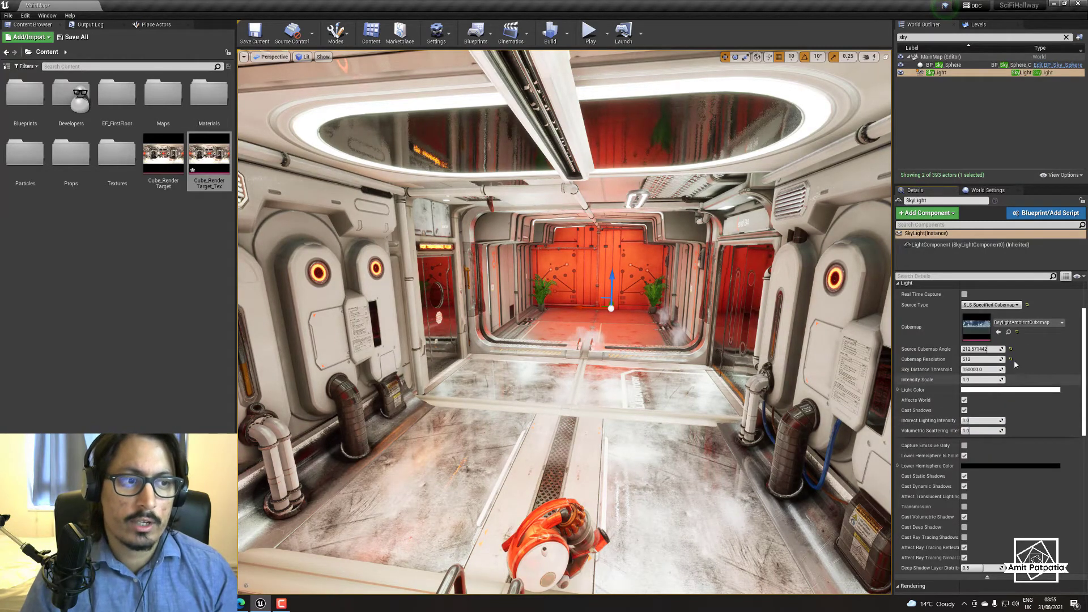
pyautogui.click(1020, 322)
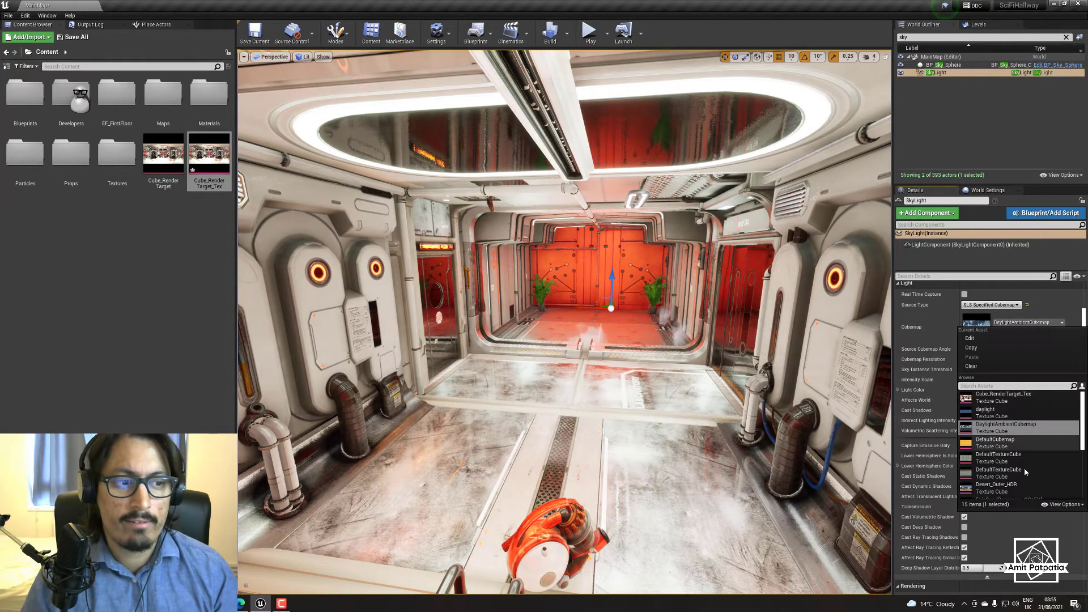
pyautogui.click(1004, 397)
# - Examine the hallway's floor, walls and red end door up close under the captured cubemap's lighting
pyautogui.press('s')
pyautogui.moveTo(567, 323); pyautogui.dragTo(618, 303, button='right')
pyautogui.press('w')
pyautogui.press('s')
pyautogui.press('w')
pyautogui.press('w')
pyautogui.press('w')
pyautogui.press('w')
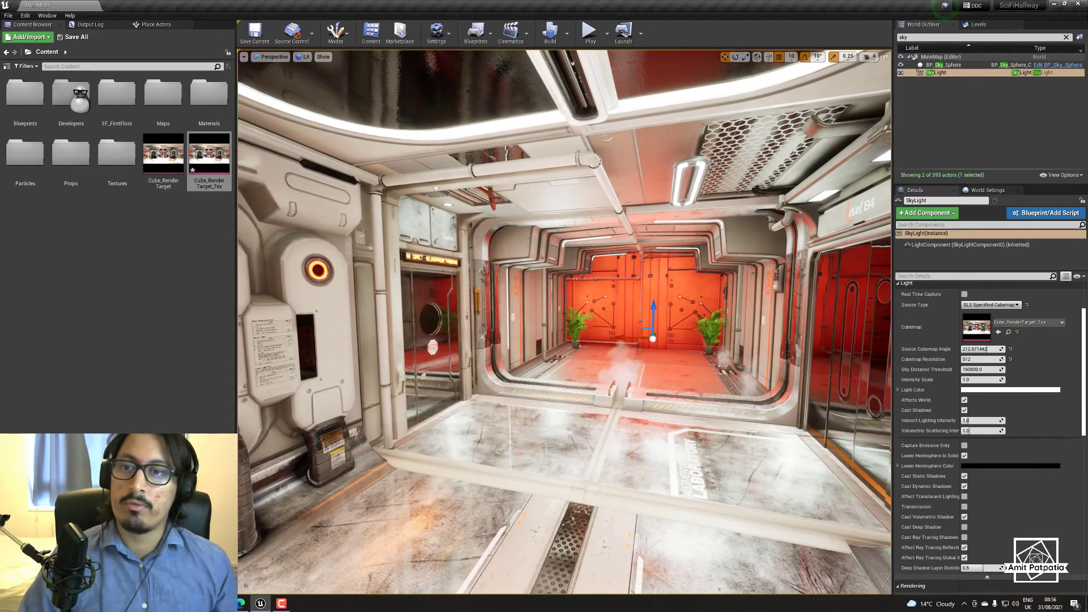